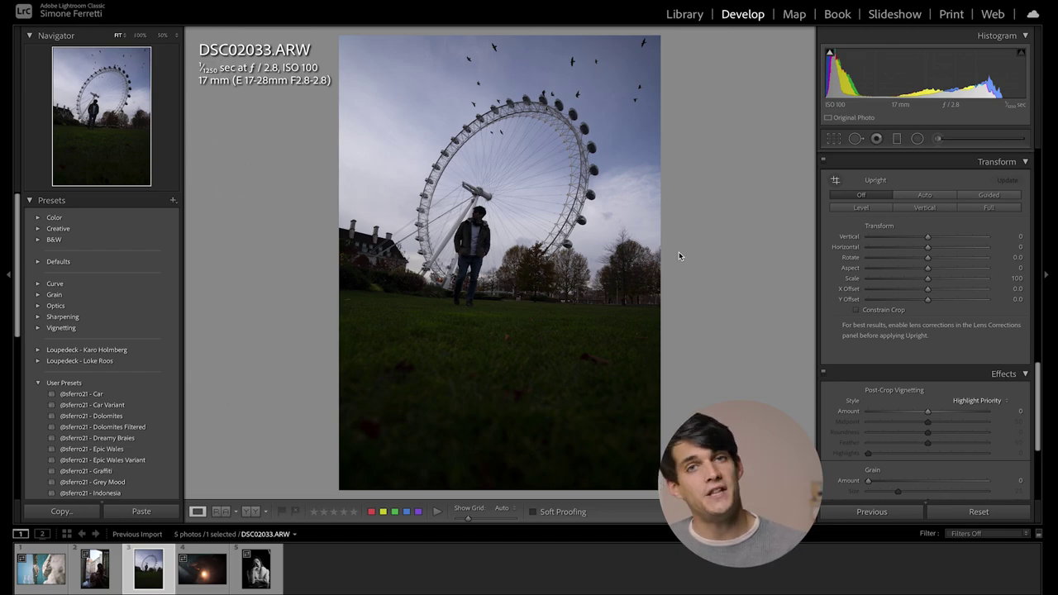
# Level the London Eye photo with the Straighten tool to about -2.74° and commit it.
pyautogui.scroll(10, 940, 381)
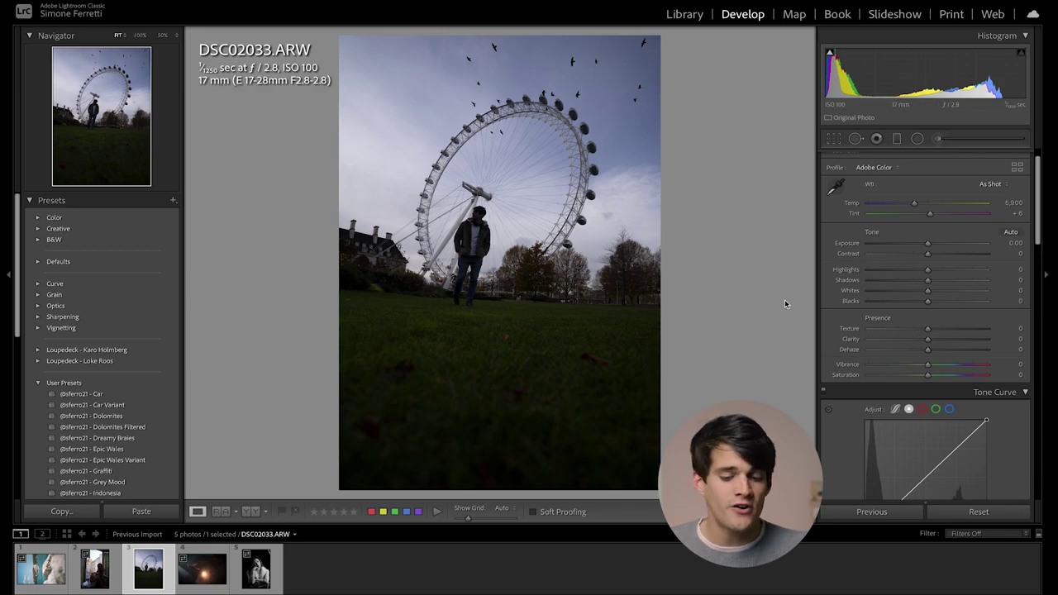
pyautogui.click(833, 141)
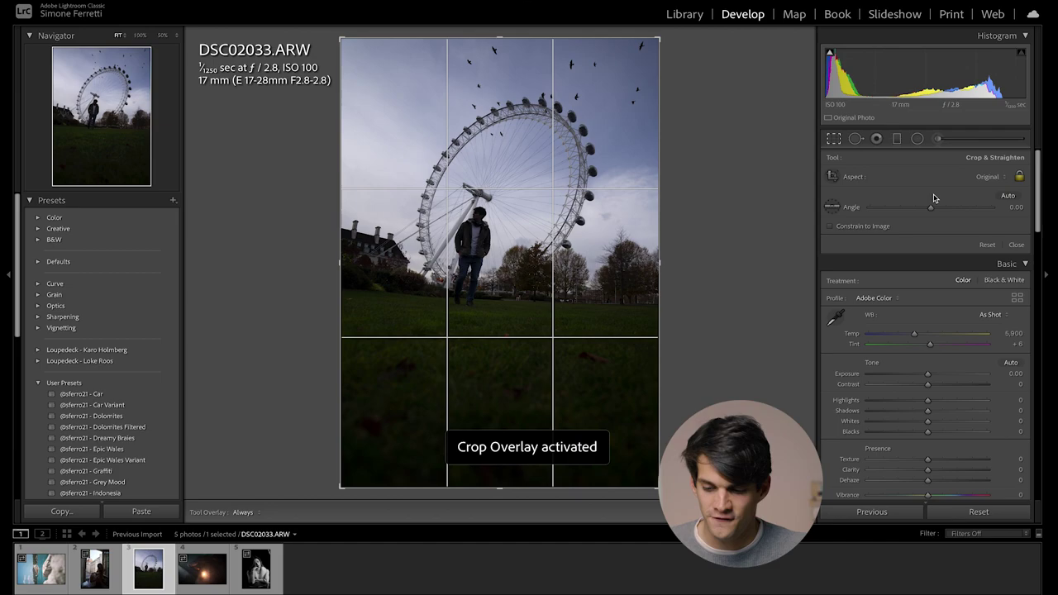
pyautogui.click(832, 210)
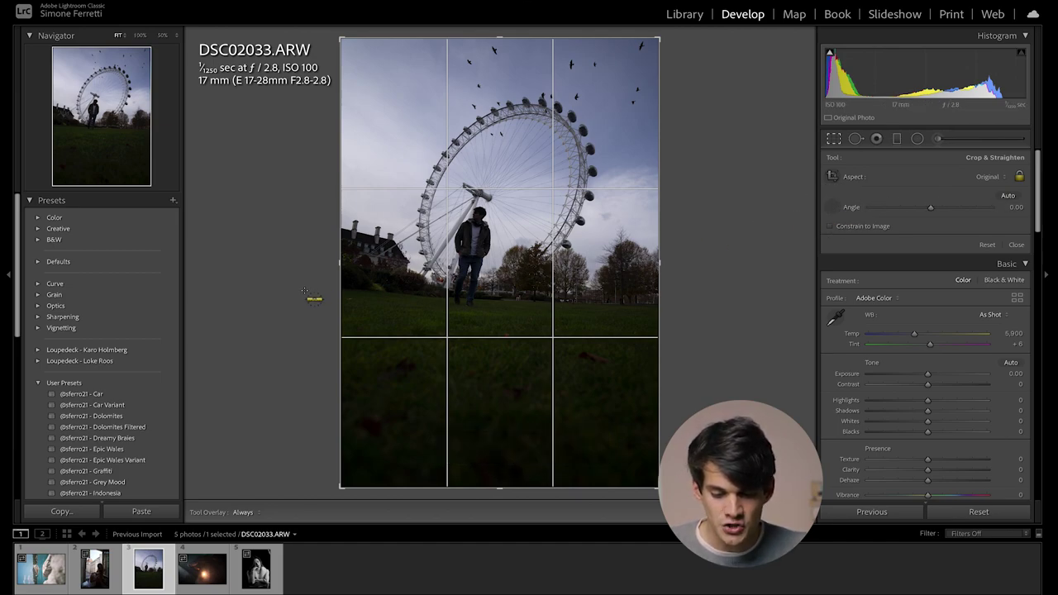
pyautogui.moveTo(304, 290); pyautogui.dragTo(714, 291)
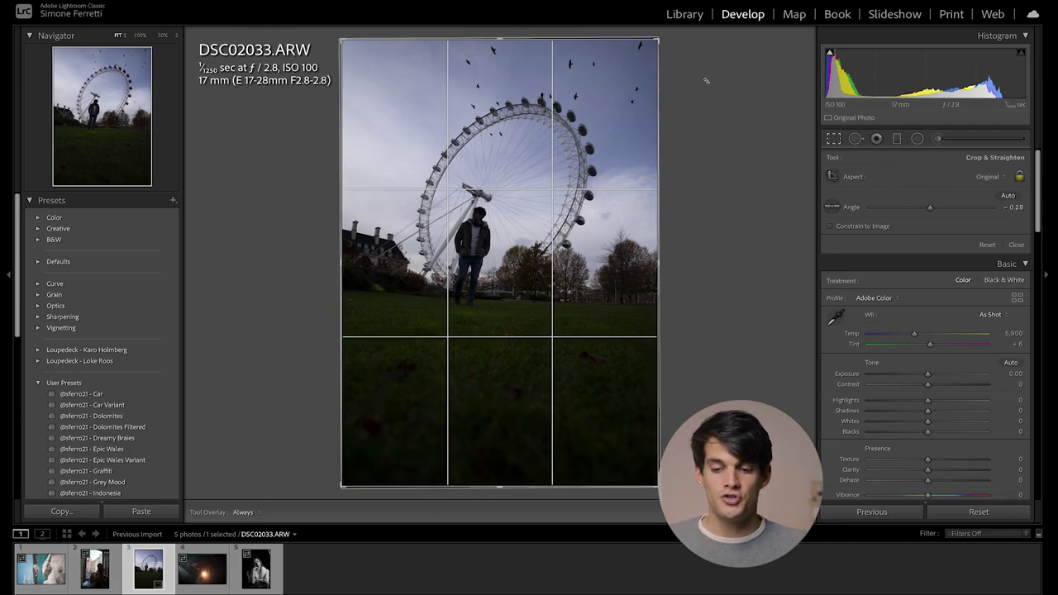
pyautogui.moveTo(701, 53)
pyautogui.mouseDown()
pyautogui.moveTo(721, 84)
pyautogui.moveTo(682, 33)
pyautogui.moveTo(708, 42)
pyautogui.moveTo(699, 38)
pyautogui.mouseUp()
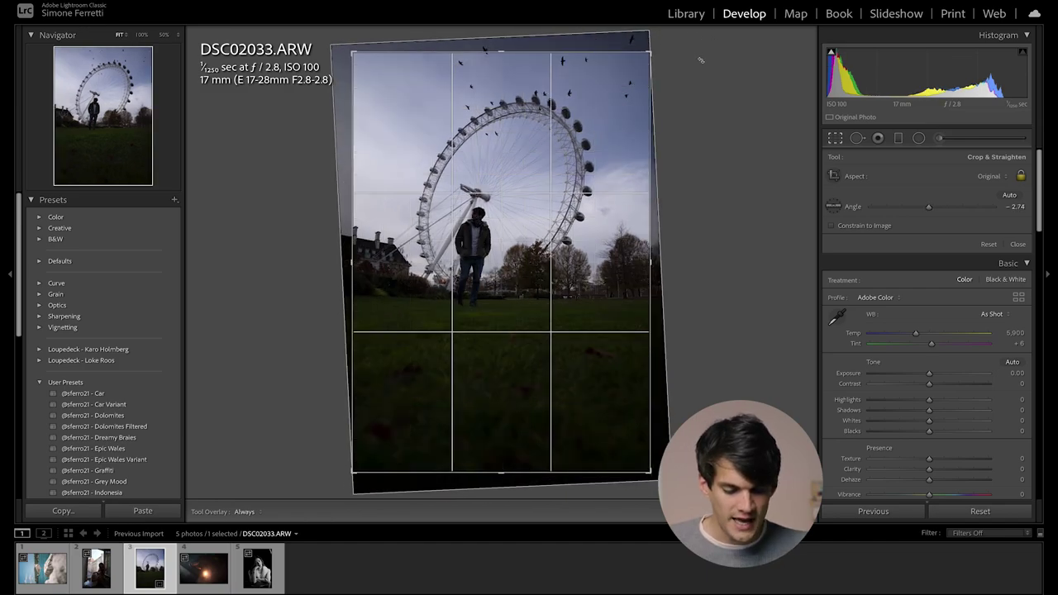
pyautogui.press('Return')
# On the Florence window photo, compare Upright Auto, Vertical and Full, then settle on Auto.
pyautogui.click(96, 567)
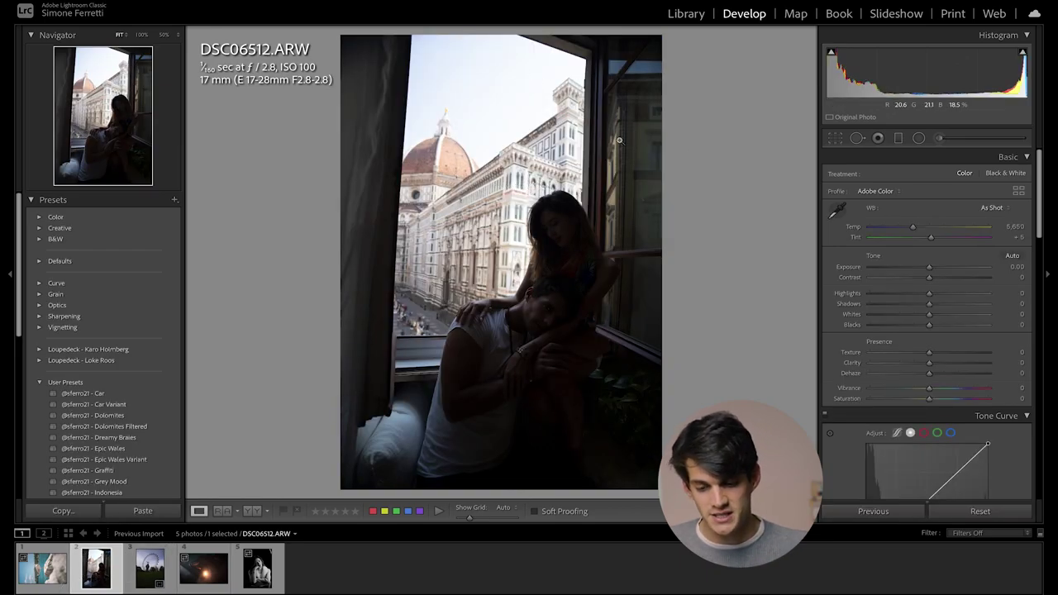
pyautogui.scroll(-10, 963, 319)
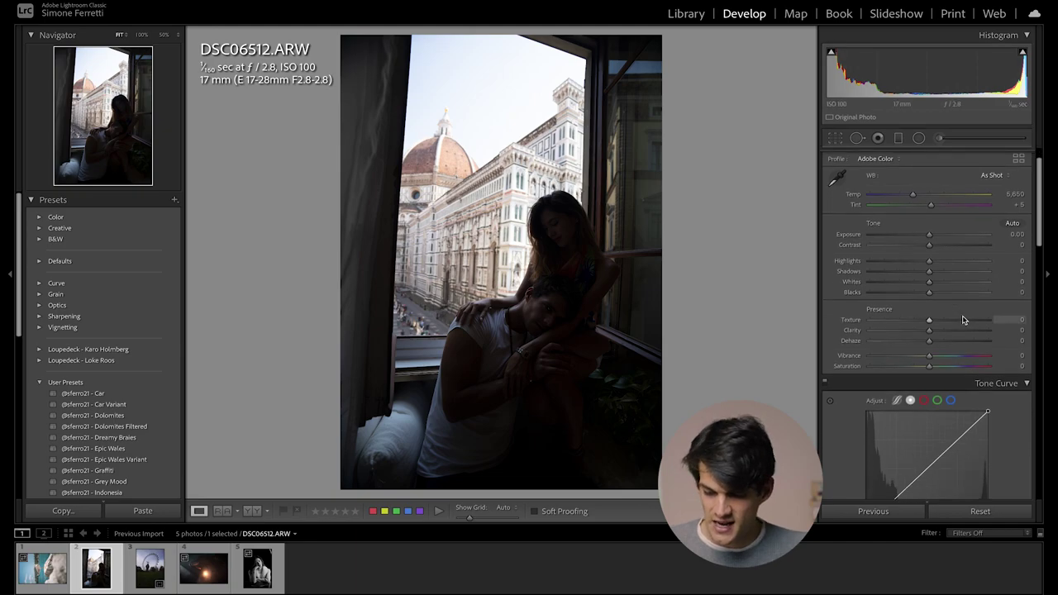
pyautogui.click(1027, 245)
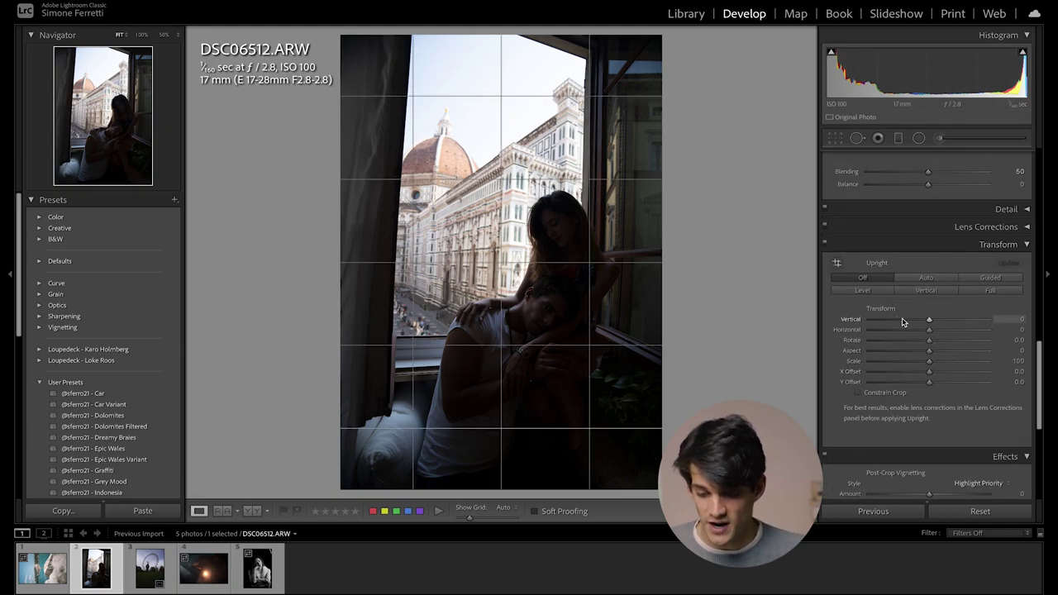
pyautogui.click(924, 281)
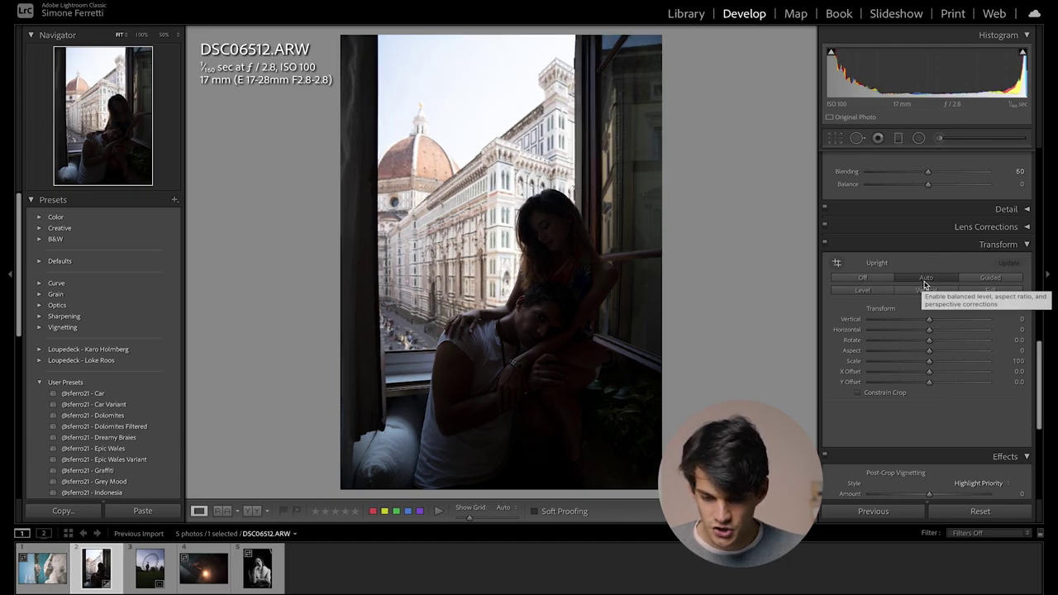
pyautogui.click(926, 290)
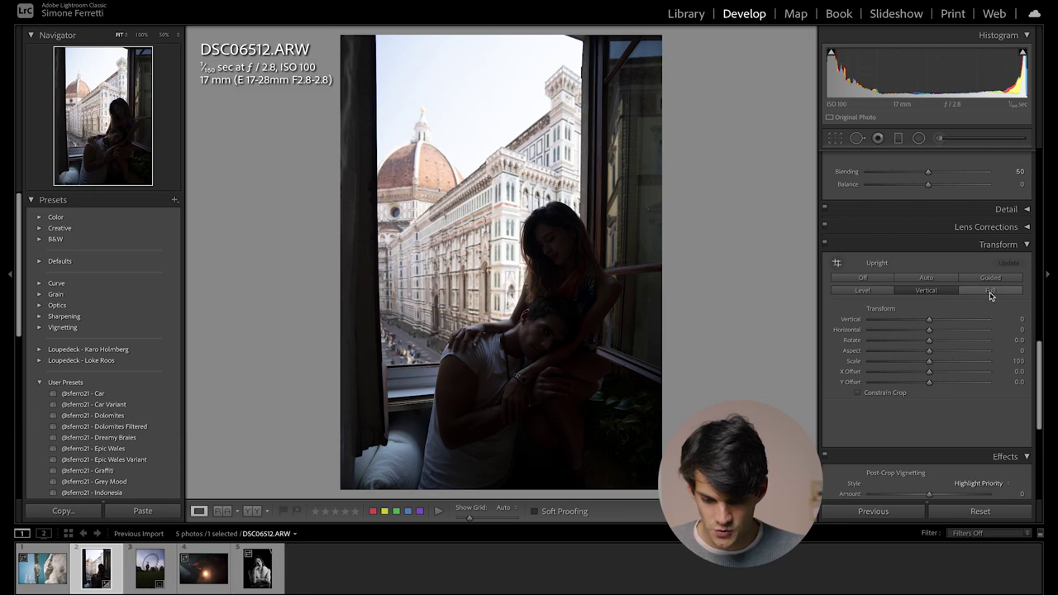
pyautogui.click(990, 291)
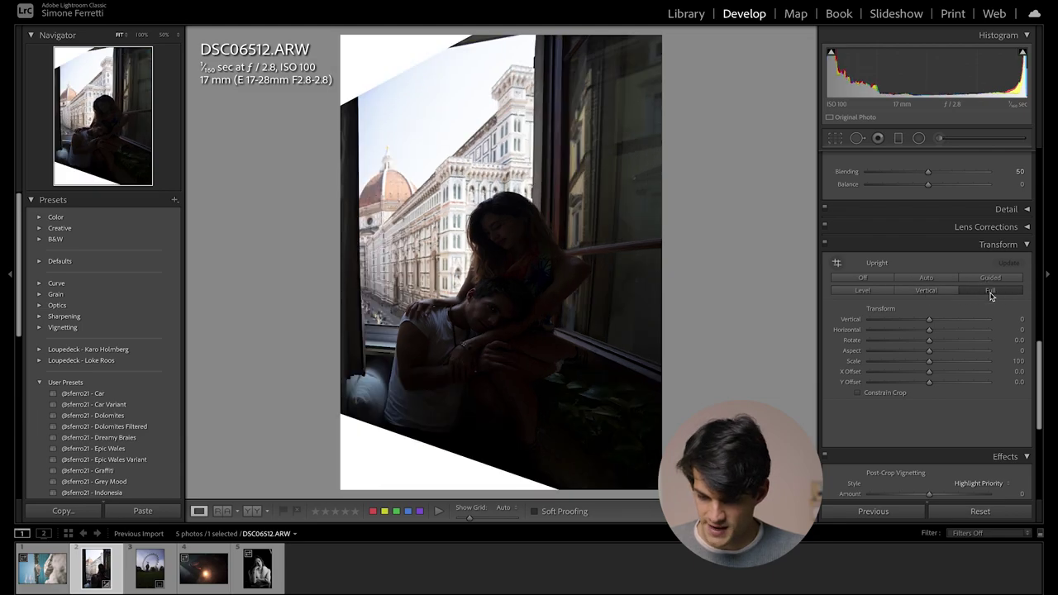
pyautogui.click(932, 279)
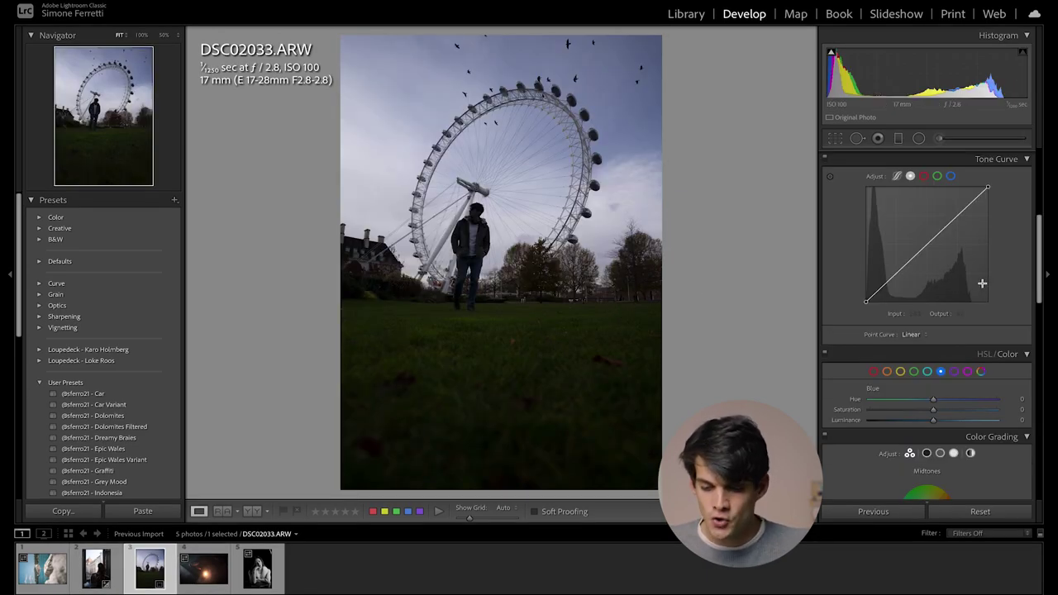
# Lock the London Eye crop to the 4 x 5 / 8 x 10 aspect ratio.
pyautogui.scroll(5, 981, 284)
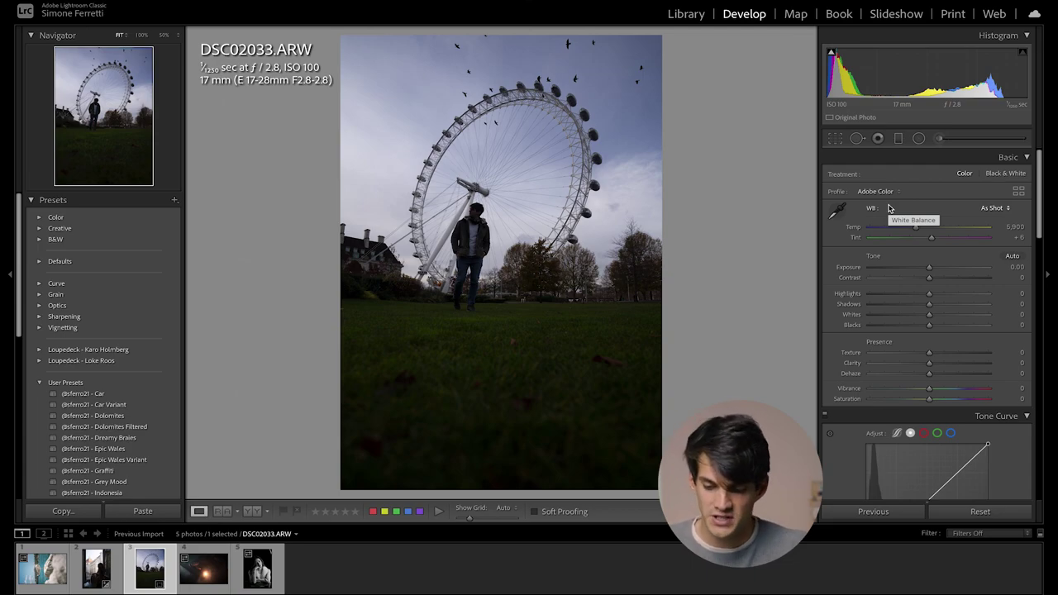
pyautogui.click(834, 139)
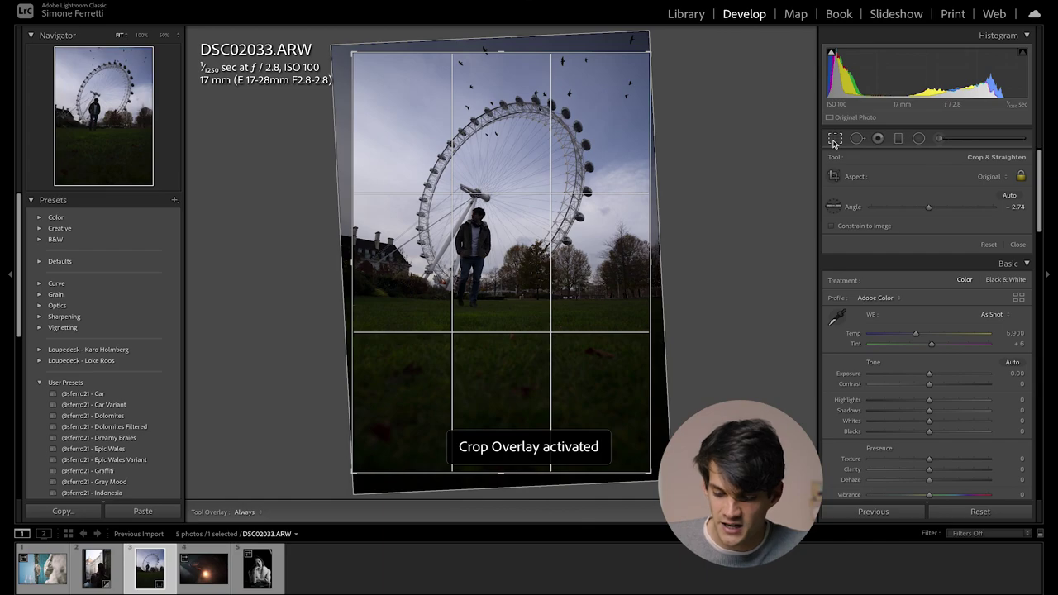
pyautogui.click(991, 176)
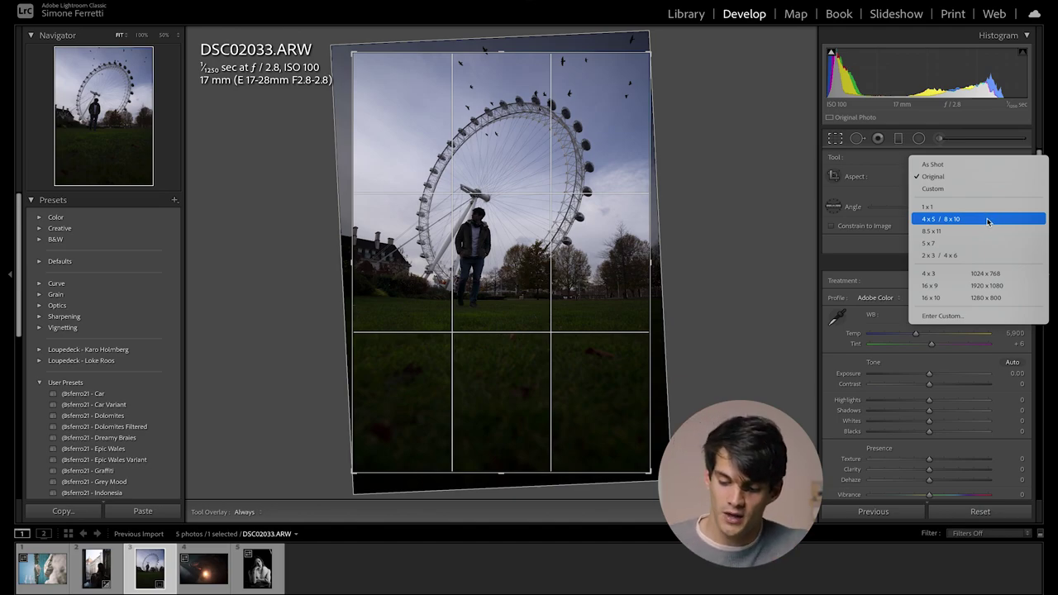
pyautogui.click(987, 219)
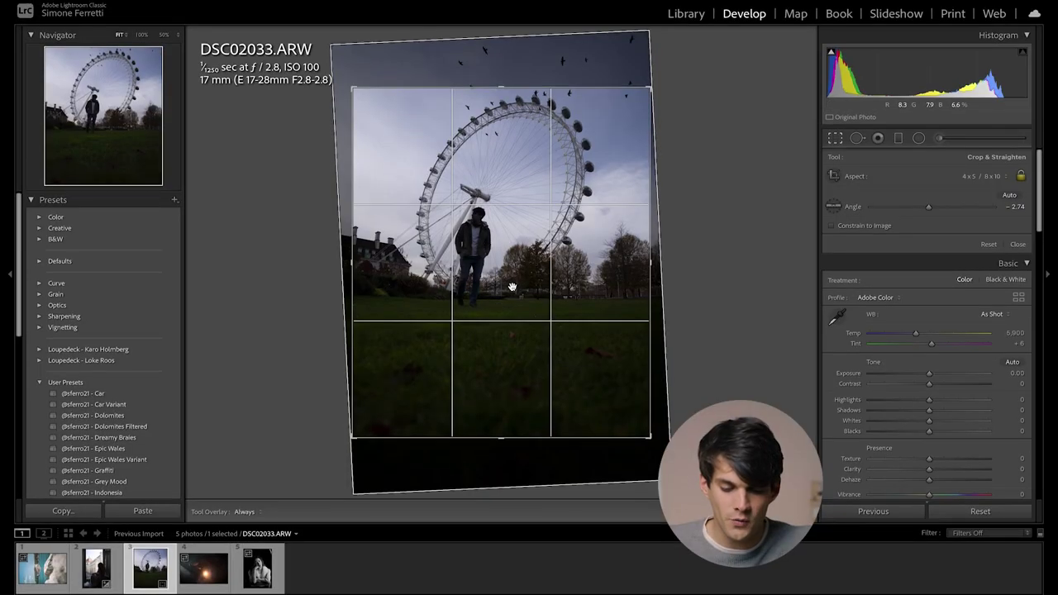
# Shift the photo down and pull in the top-left corner to frame the wheel and figure.
pyautogui.moveTo(525, 253); pyautogui.dragTo(528, 272)
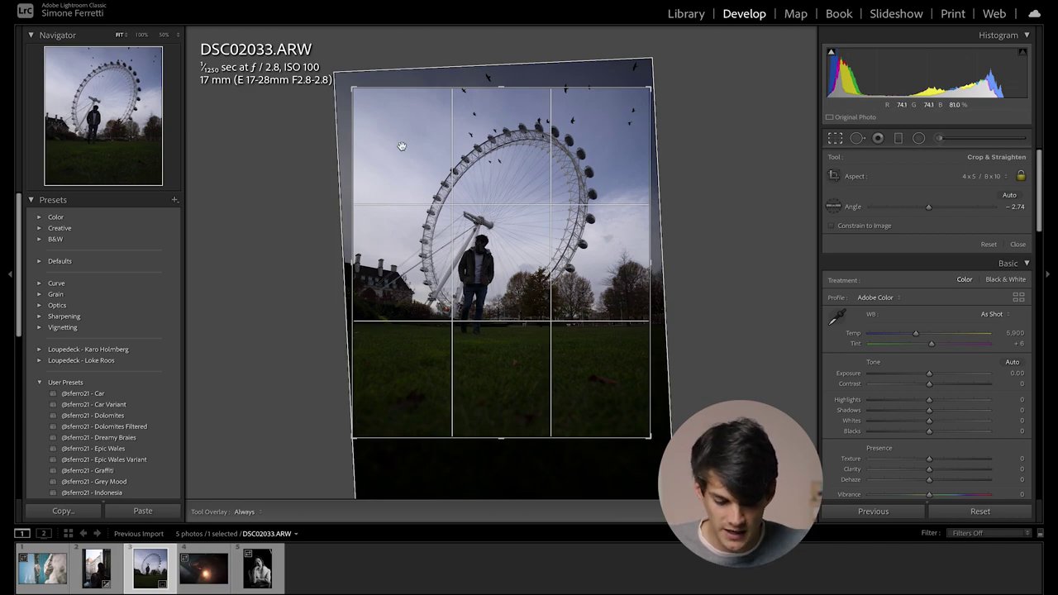
pyautogui.moveTo(354, 88); pyautogui.dragTo(368, 101)
pyautogui.moveTo(477, 154); pyautogui.dragTo(474, 168)
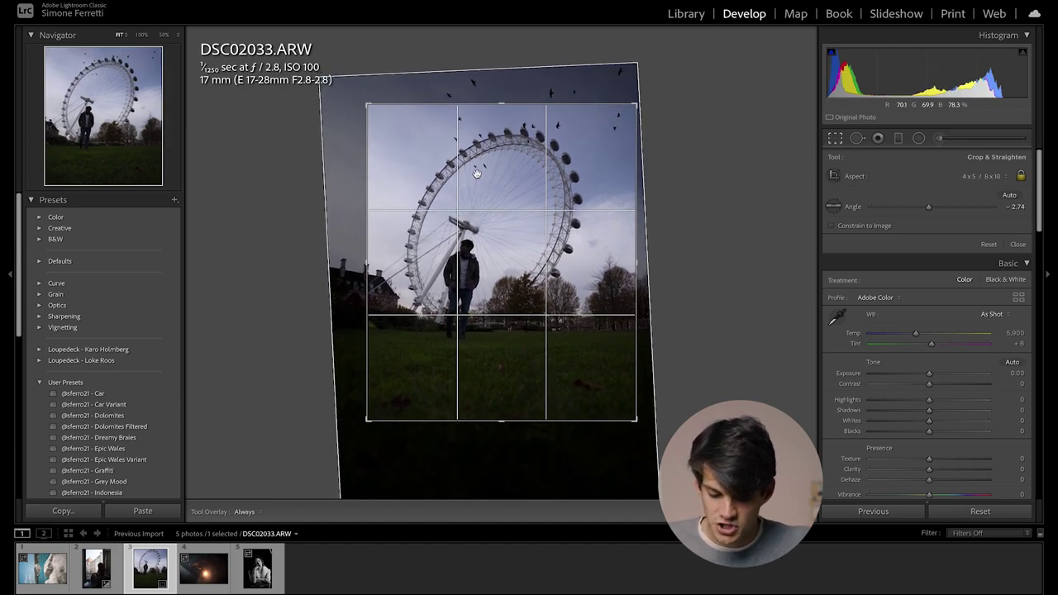
pyautogui.press('Return')
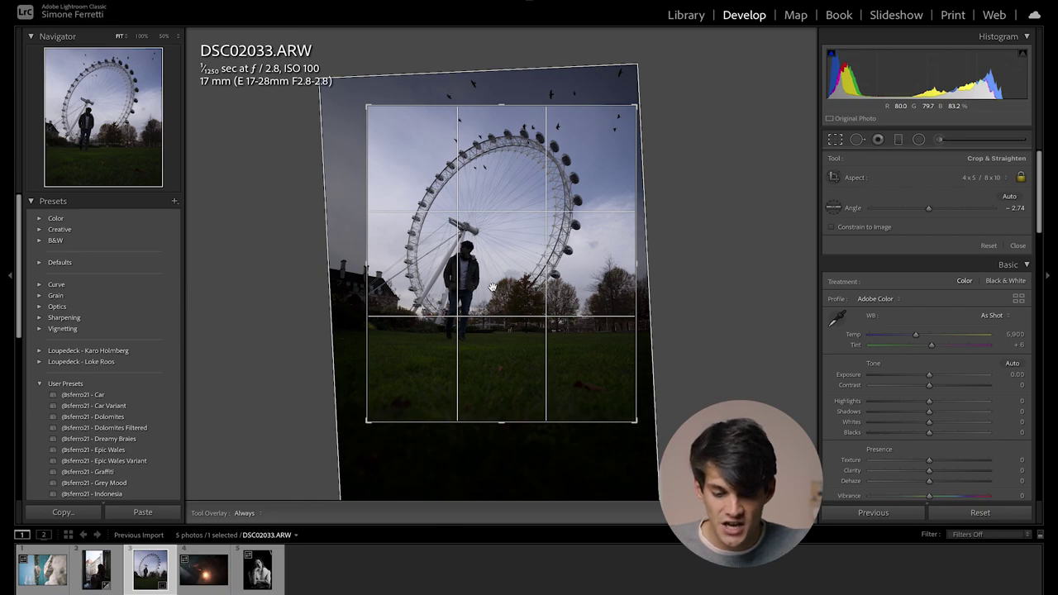
pyautogui.press('o')
pyautogui.press('o')
pyautogui.press('o')
pyautogui.press('o')
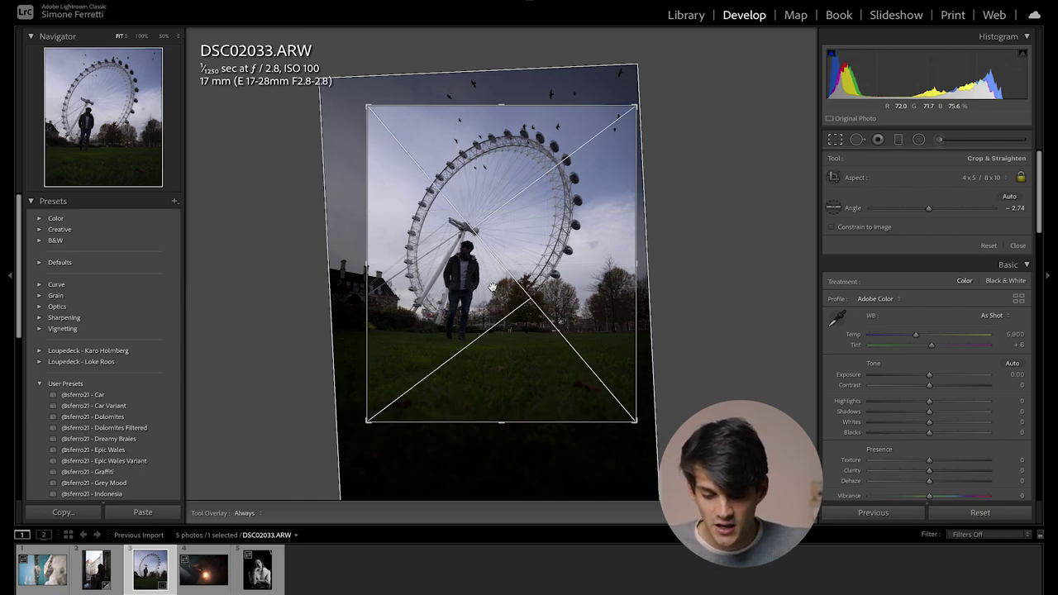
pyautogui.press('o')
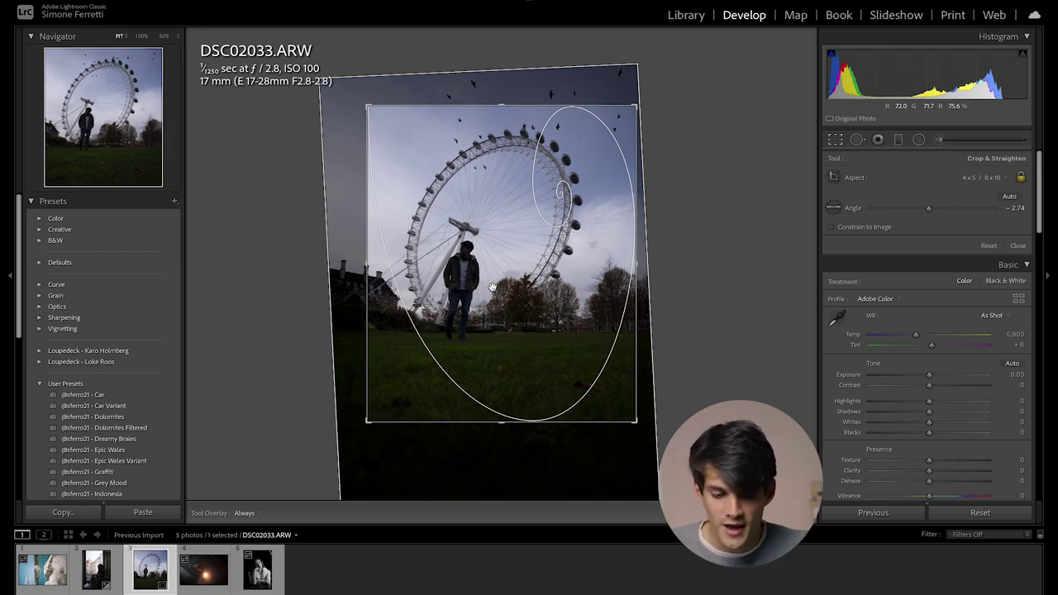
pyautogui.press('o')
pyautogui.moveTo(335, 4)
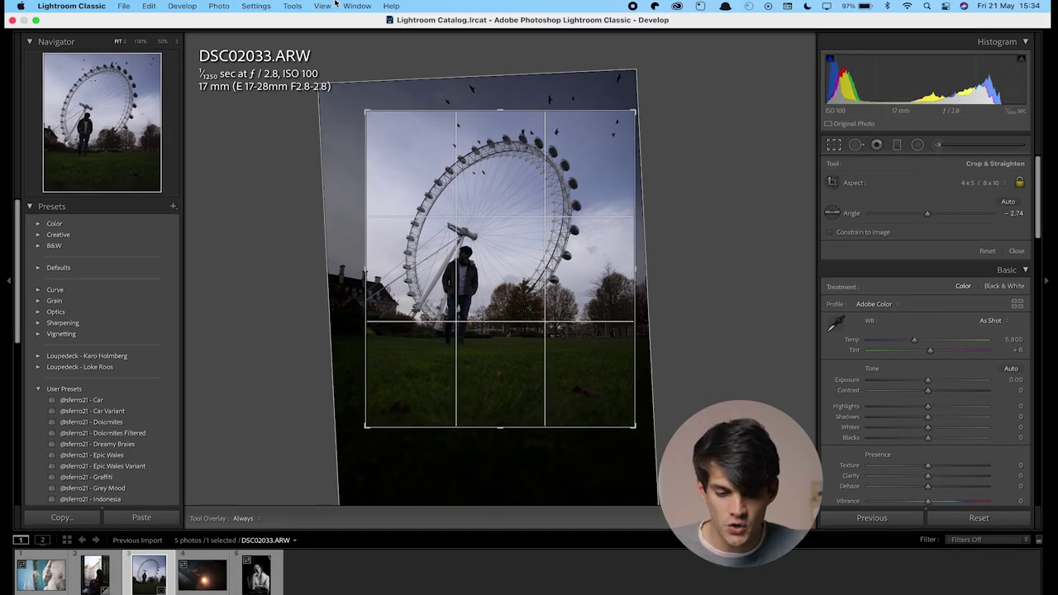
pyautogui.click(296, 5)
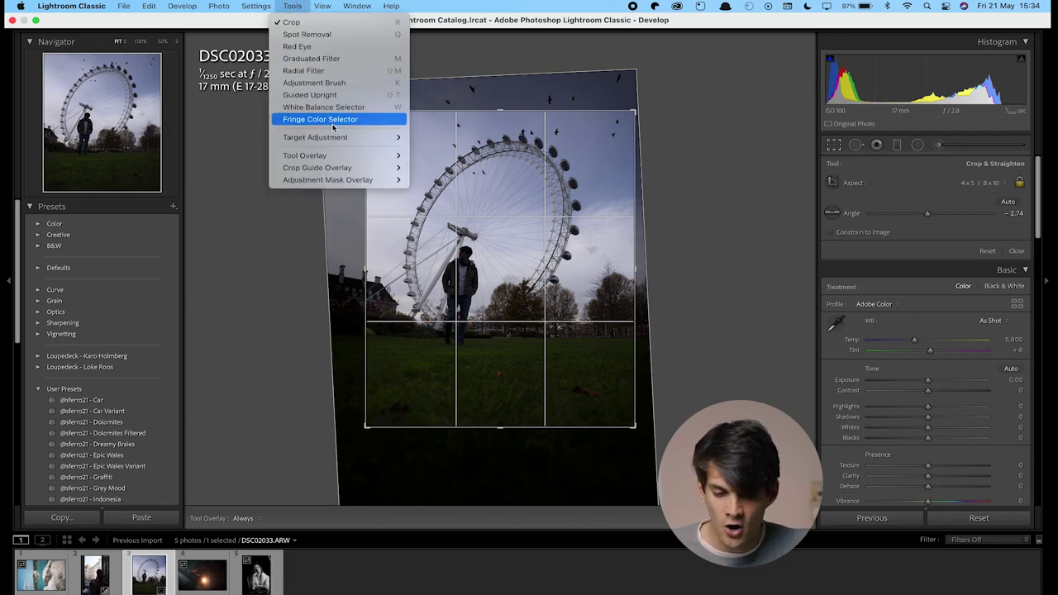
pyautogui.moveTo(337, 168)
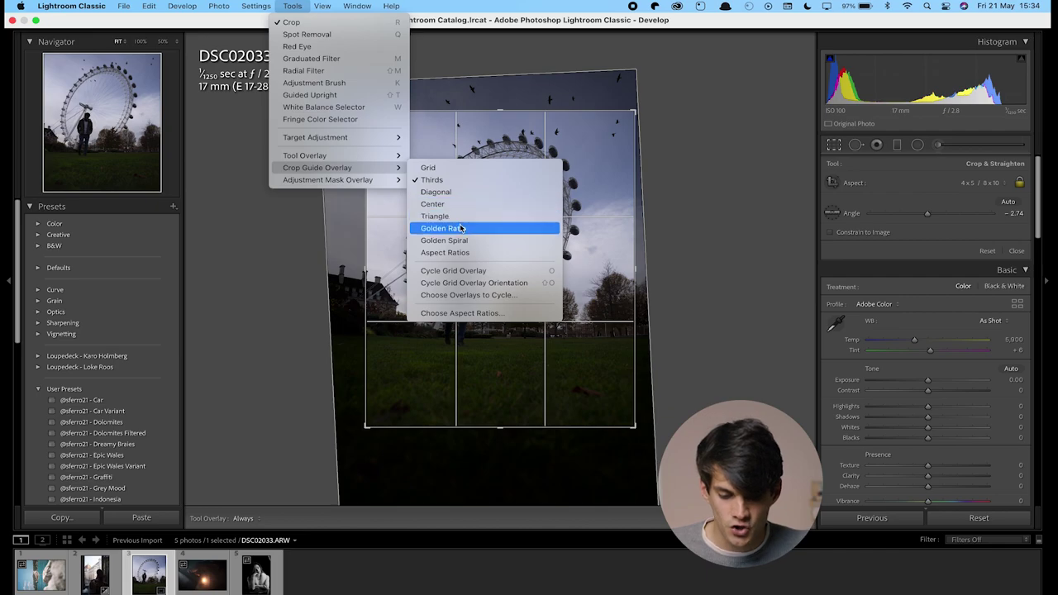
pyautogui.click(464, 174)
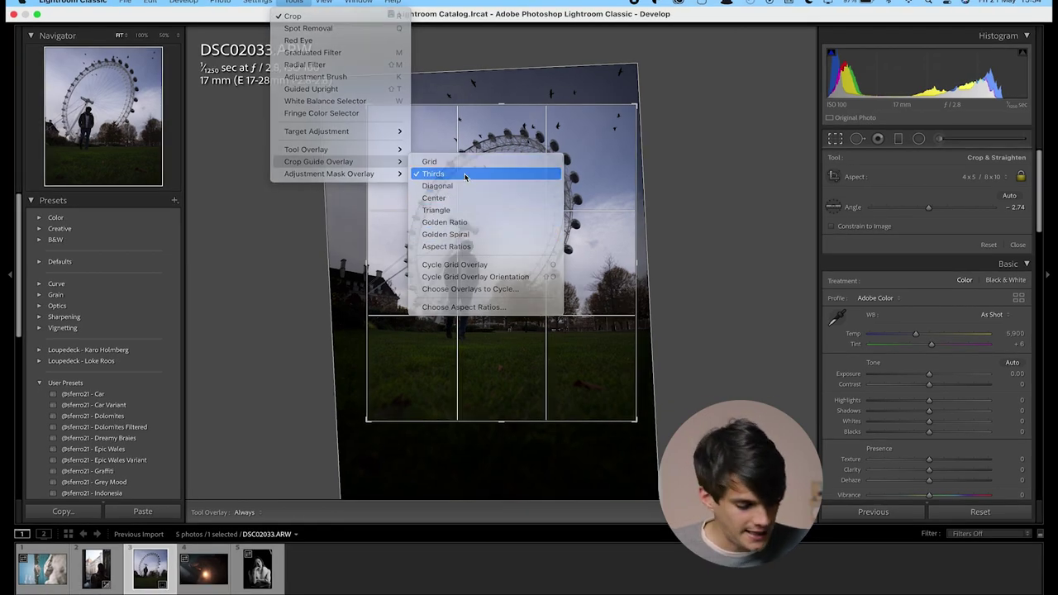
# Commit the 4 x 5 crop and view the final framed photo.
pyautogui.press('d')
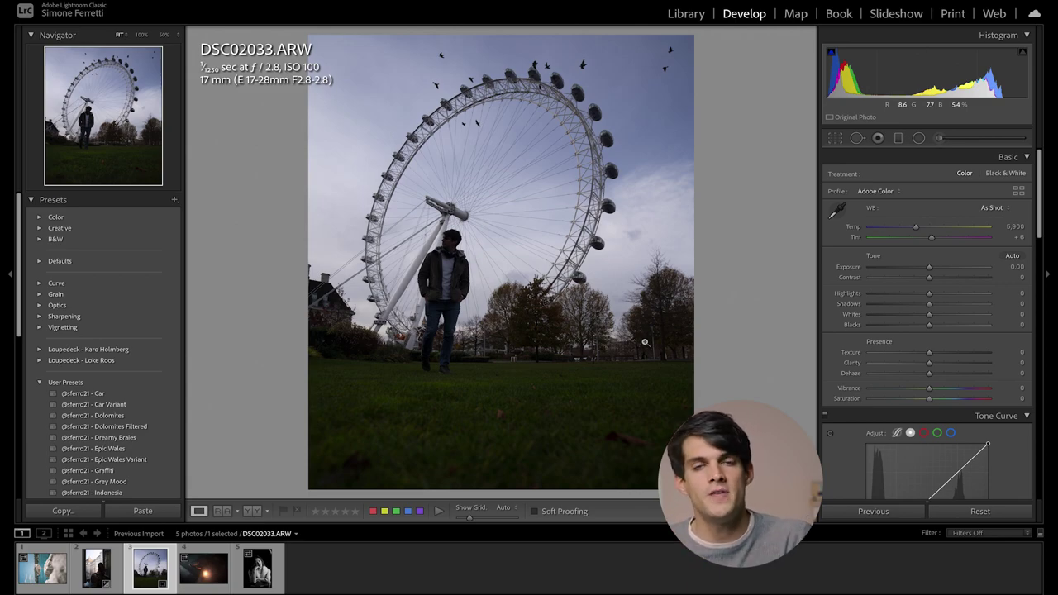
# Set white balance Temp to 6,855 and return Tint to 0.
pyautogui.moveTo(915, 227); pyautogui.dragTo(927, 229)
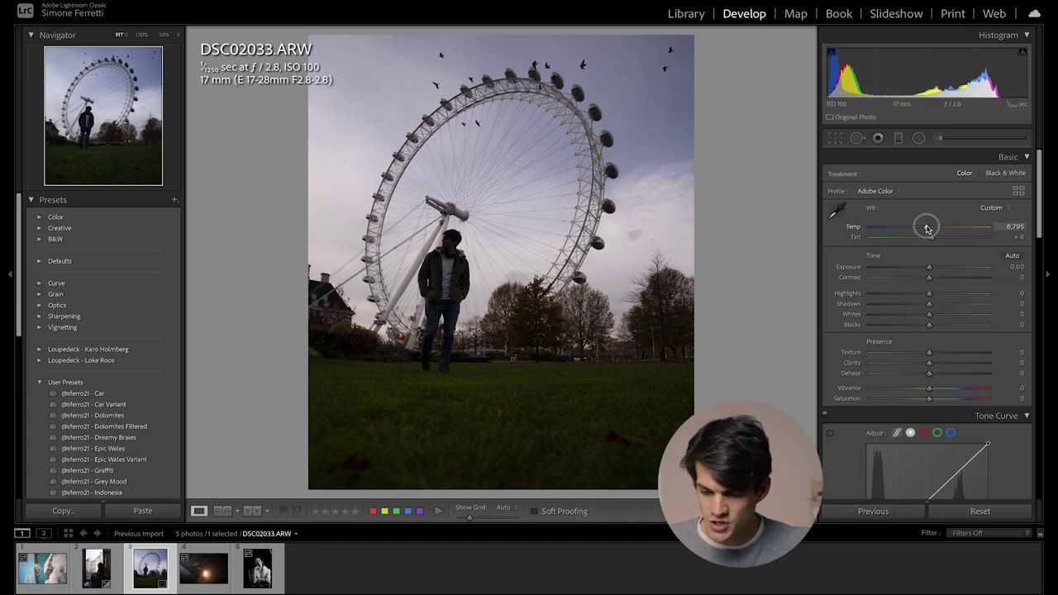
pyautogui.moveTo(927, 229)
pyautogui.mouseDown()
pyautogui.moveTo(917, 229)
pyautogui.moveTo(928, 229)
pyautogui.mouseUp()
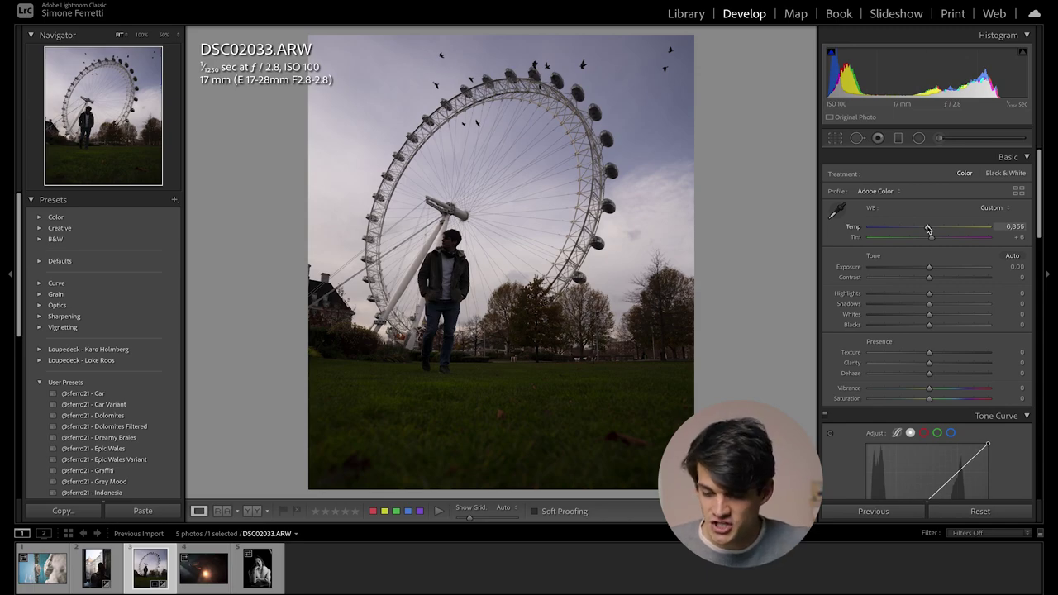
pyautogui.moveTo(931, 237); pyautogui.dragTo(931, 239)
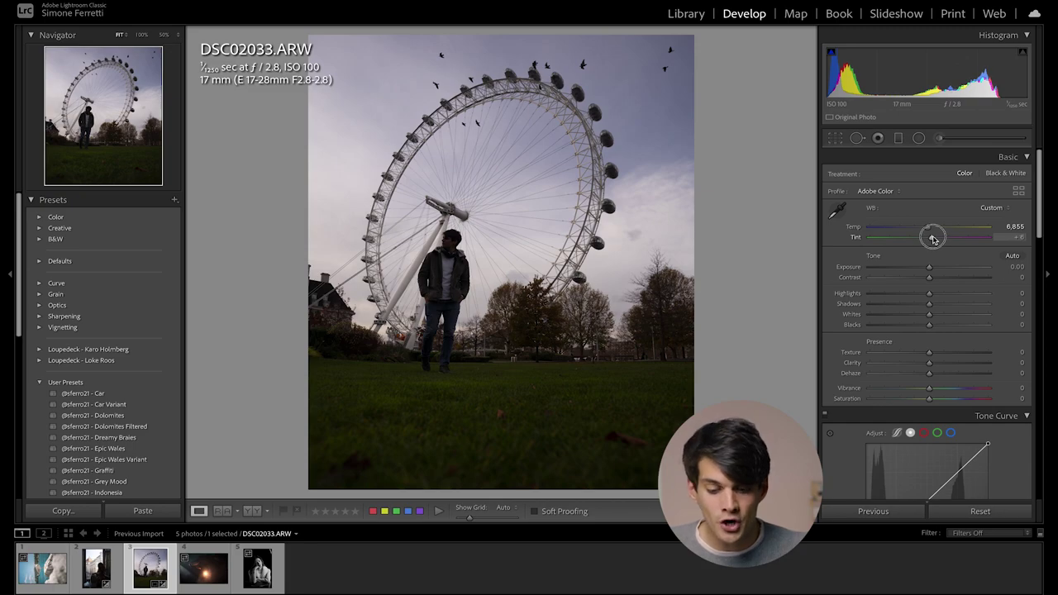
pyautogui.moveTo(933, 239); pyautogui.dragTo(928, 242)
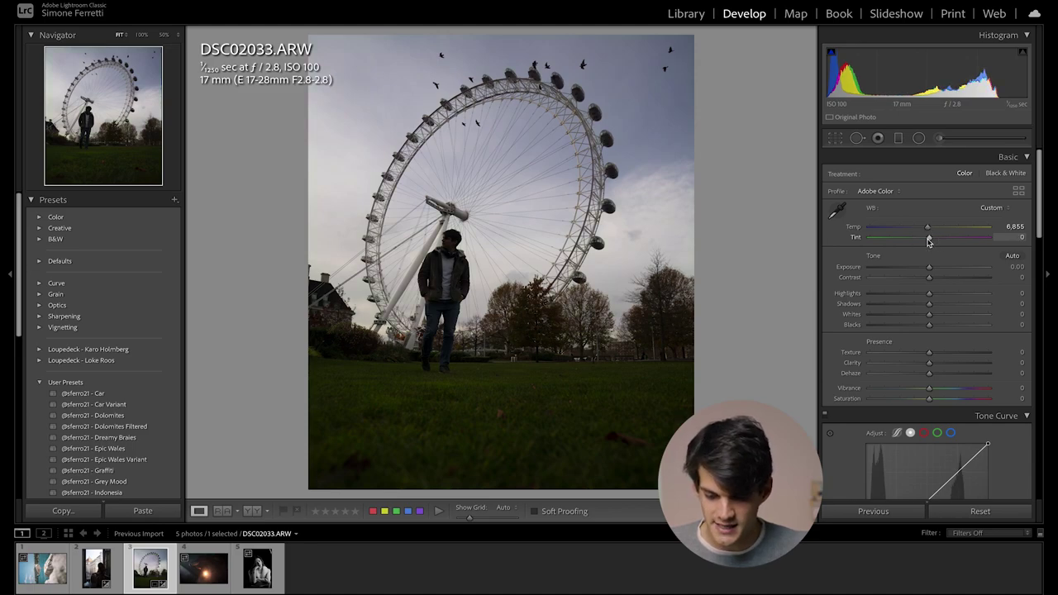
pyautogui.scroll(-1, 928, 242)
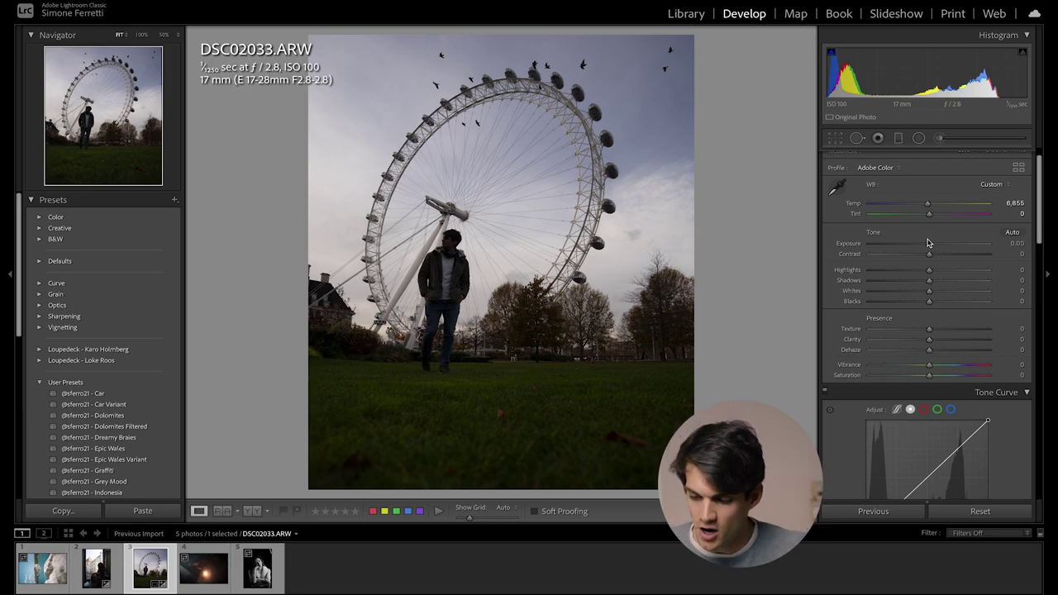
# Raise Exposure to +0.60, add Contrast +14 and lift Shadows to +31.
pyautogui.scroll(1, 927, 242)
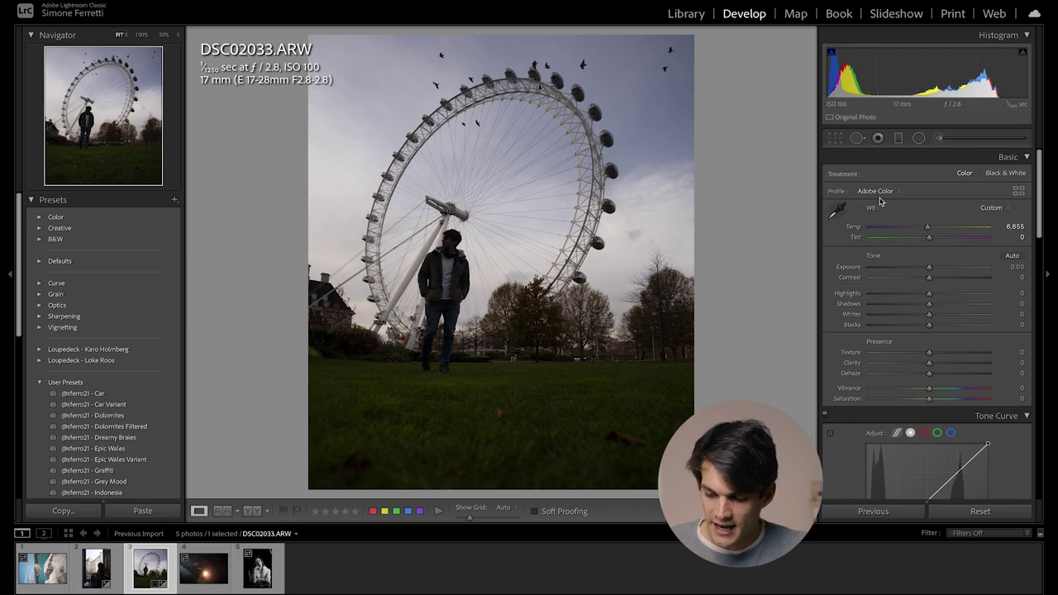
pyautogui.moveTo(929, 267); pyautogui.dragTo(936, 267)
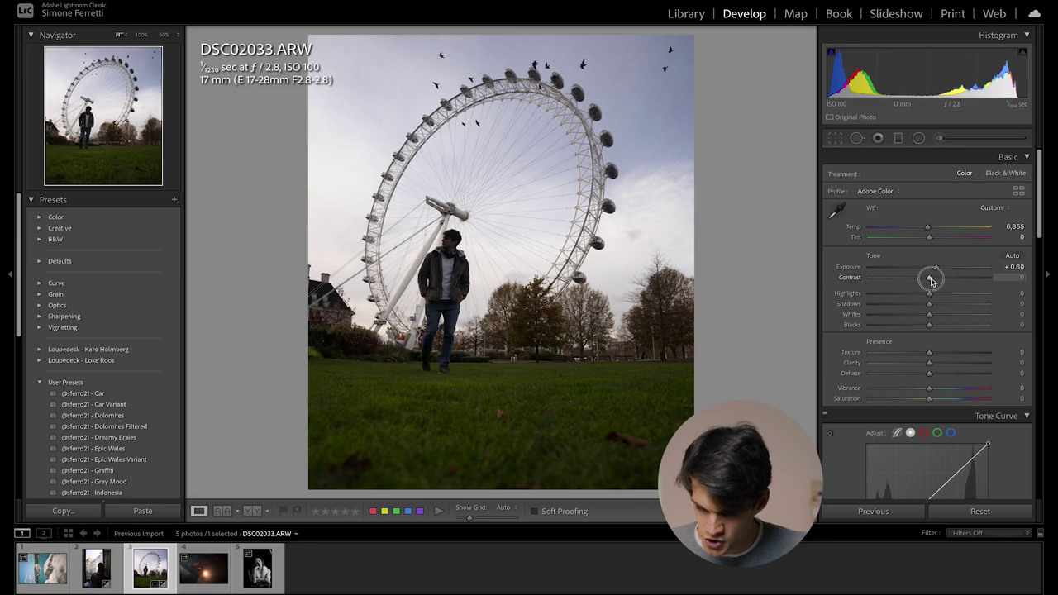
pyautogui.moveTo(931, 279); pyautogui.dragTo(884, 294)
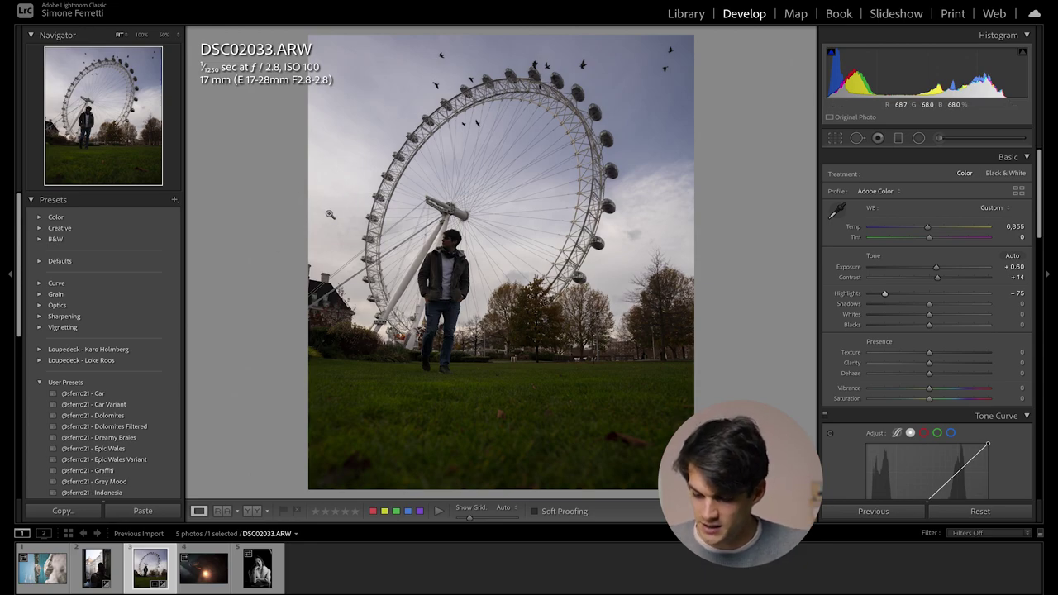
pyautogui.moveTo(929, 304); pyautogui.dragTo(944, 303)
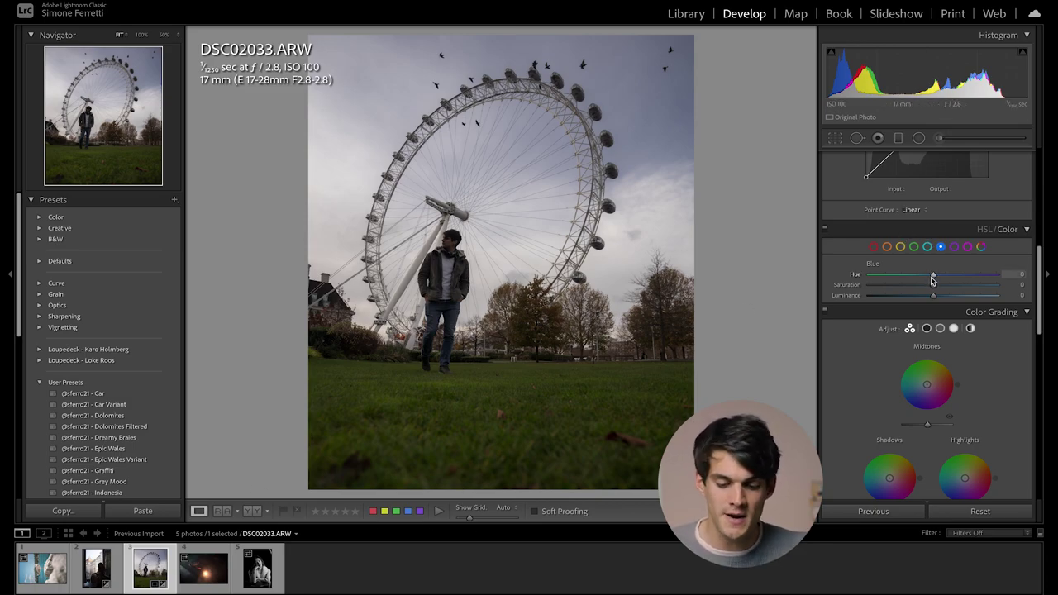
# Shift Blue hue to -72 toward teal, then set Greens to Hue -70, Saturation -75, Luminance -50.
pyautogui.moveTo(932, 280); pyautogui.dragTo(892, 288)
pyautogui.press('\\')
pyautogui.press('\\')
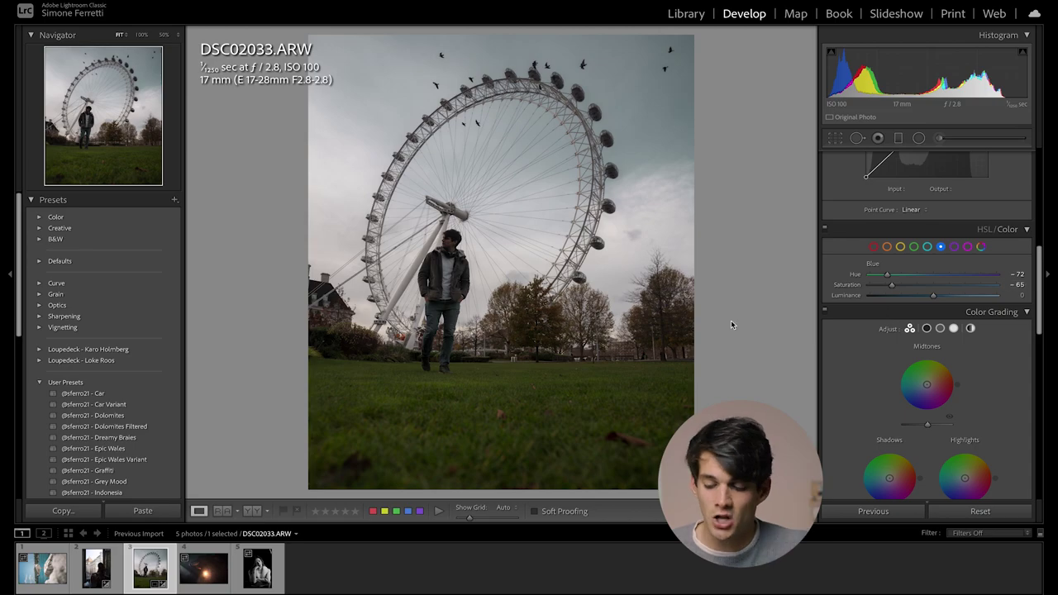
pyautogui.click(913, 246)
pyautogui.moveTo(932, 275); pyautogui.dragTo(887, 282)
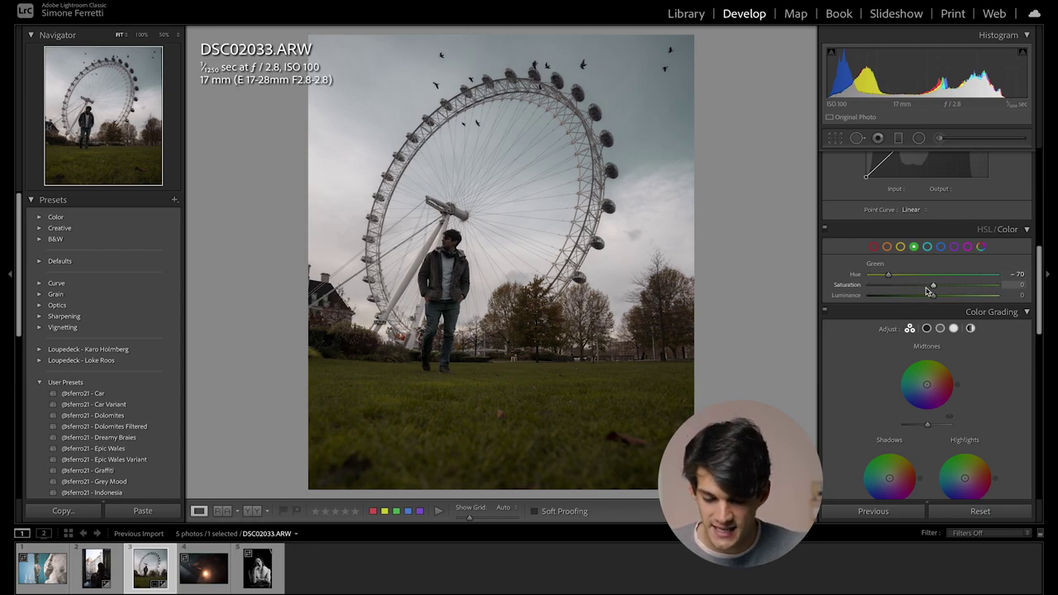
pyautogui.moveTo(933, 286); pyautogui.dragTo(885, 291)
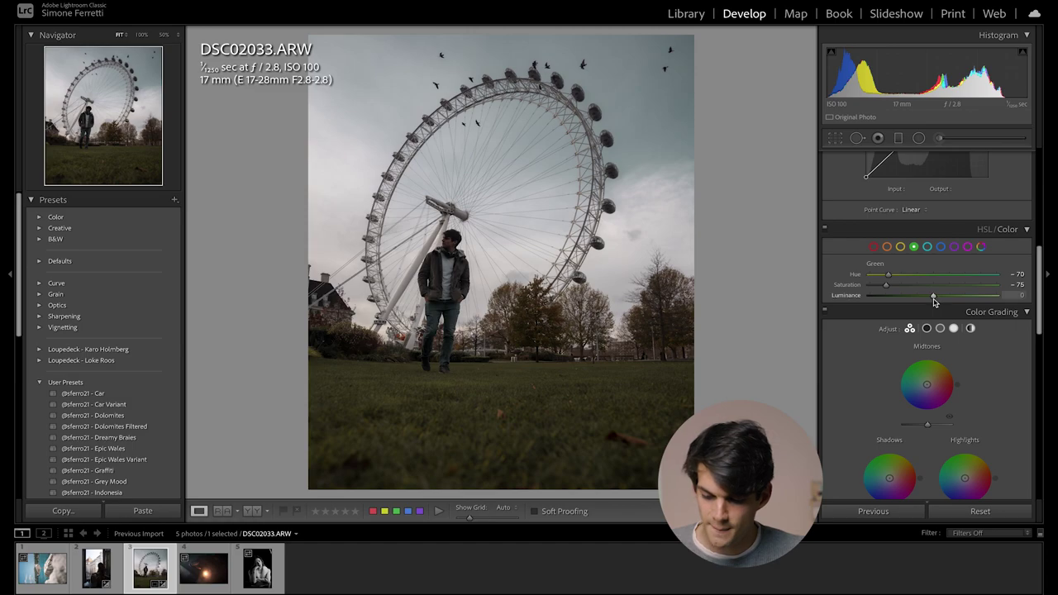
pyautogui.moveTo(933, 295); pyautogui.dragTo(901, 303)
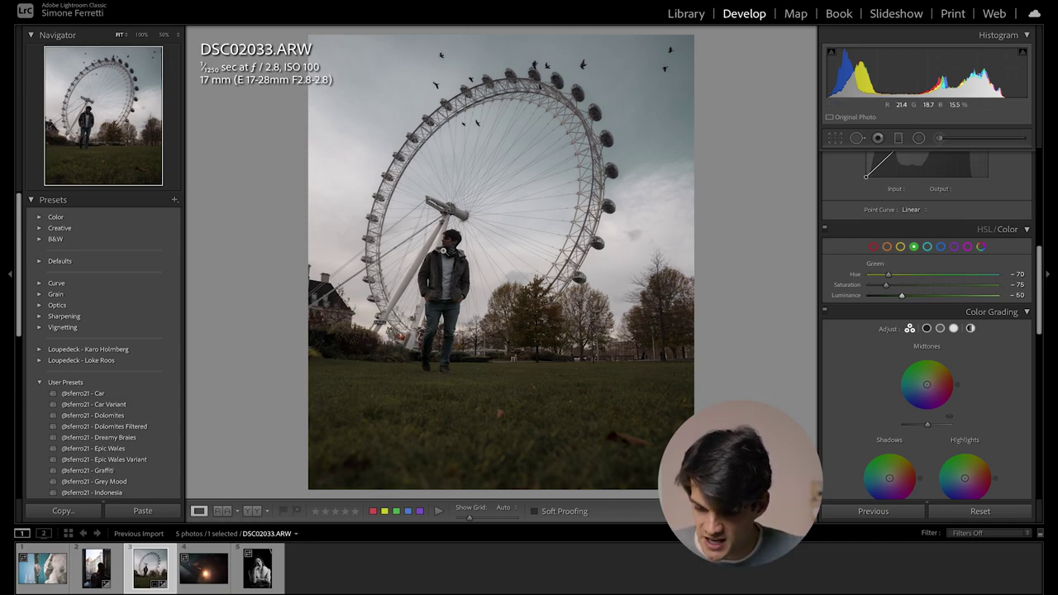
# Boost Orange saturation to +26 and luminance to +34, undoing an accidental curve change.
pyautogui.click(888, 246)
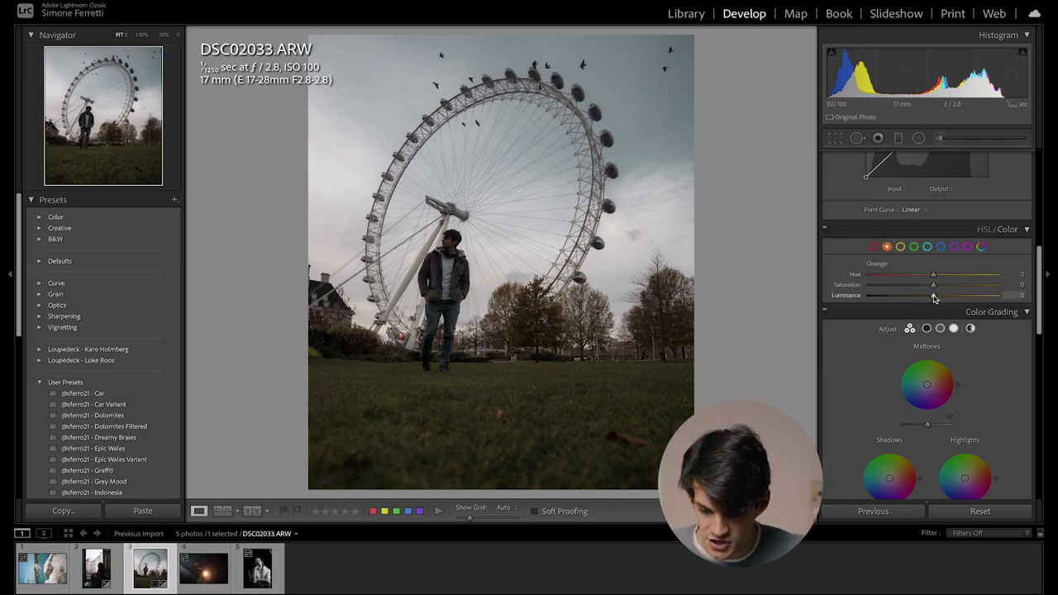
pyautogui.moveTo(933, 285); pyautogui.dragTo(950, 287)
pyautogui.scroll(10, 926, 347)
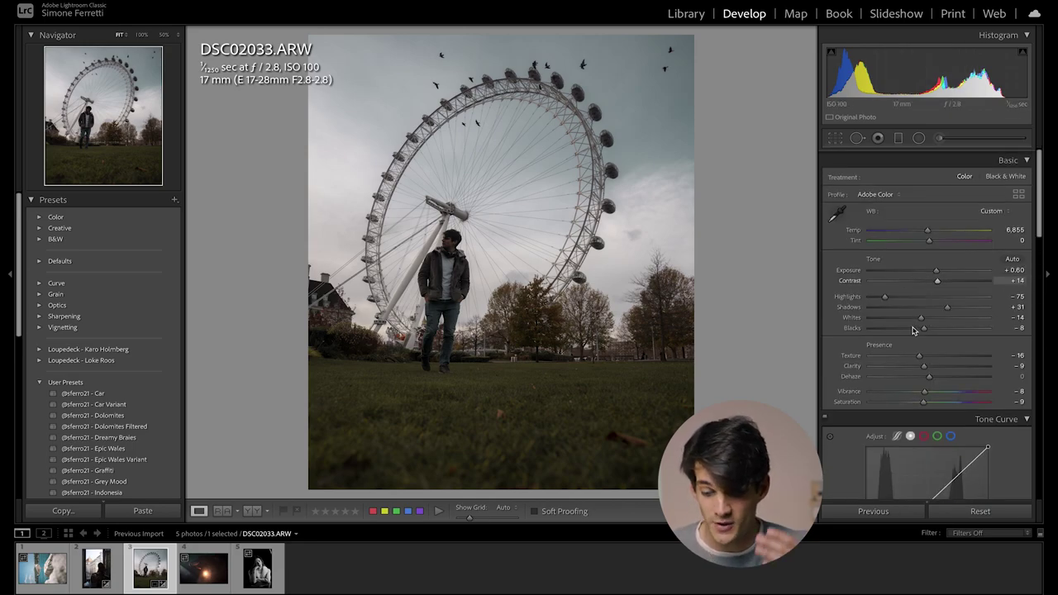
pyautogui.scroll(-10, 912, 409)
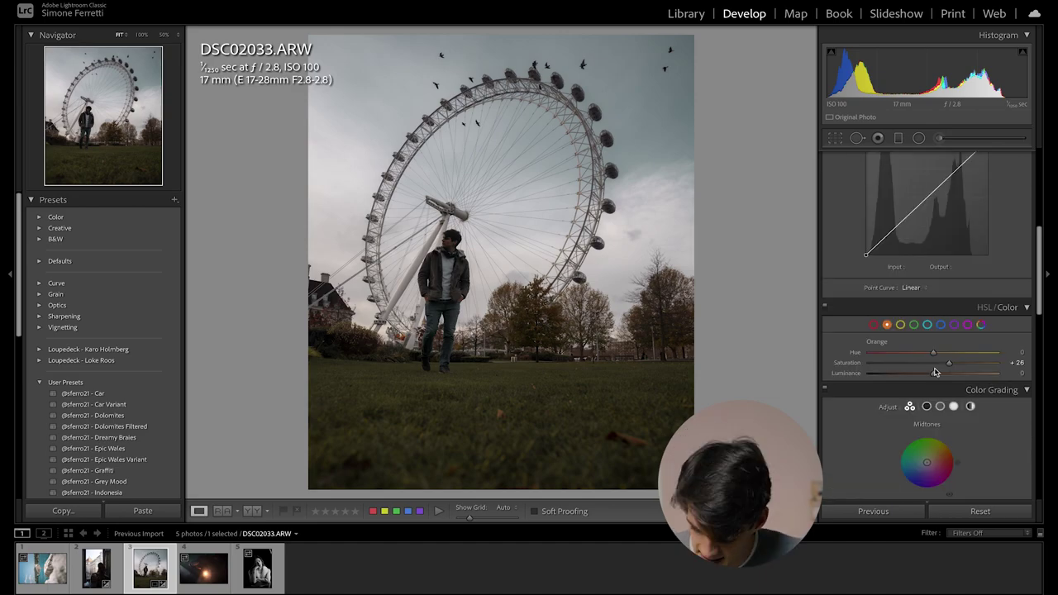
pyautogui.moveTo(935, 373); pyautogui.dragTo(955, 372)
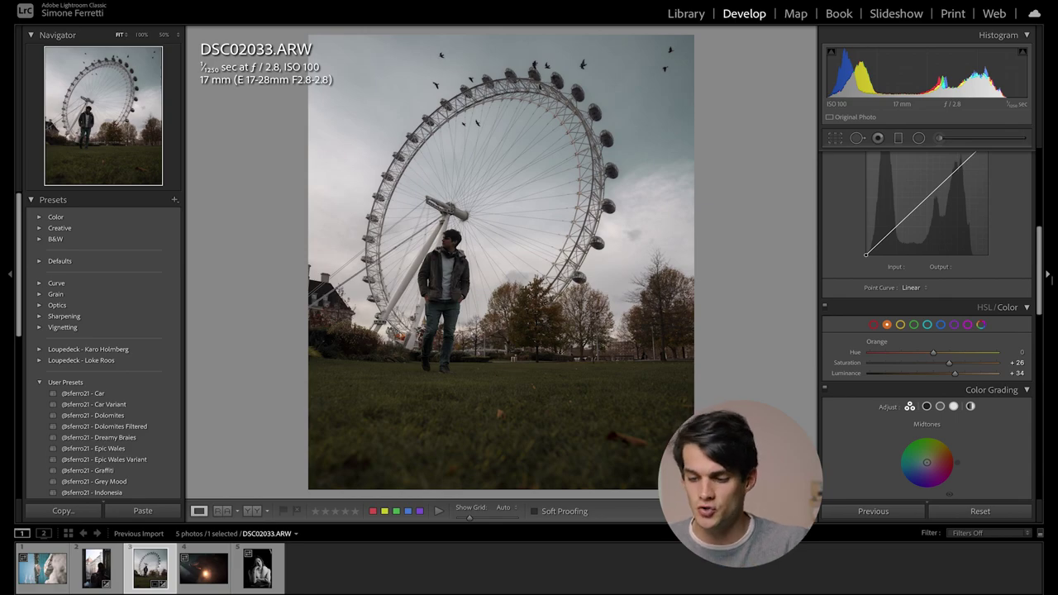
pyautogui.hotkey('ctrl', 'z')
pyautogui.scroll(3, 918, 215)
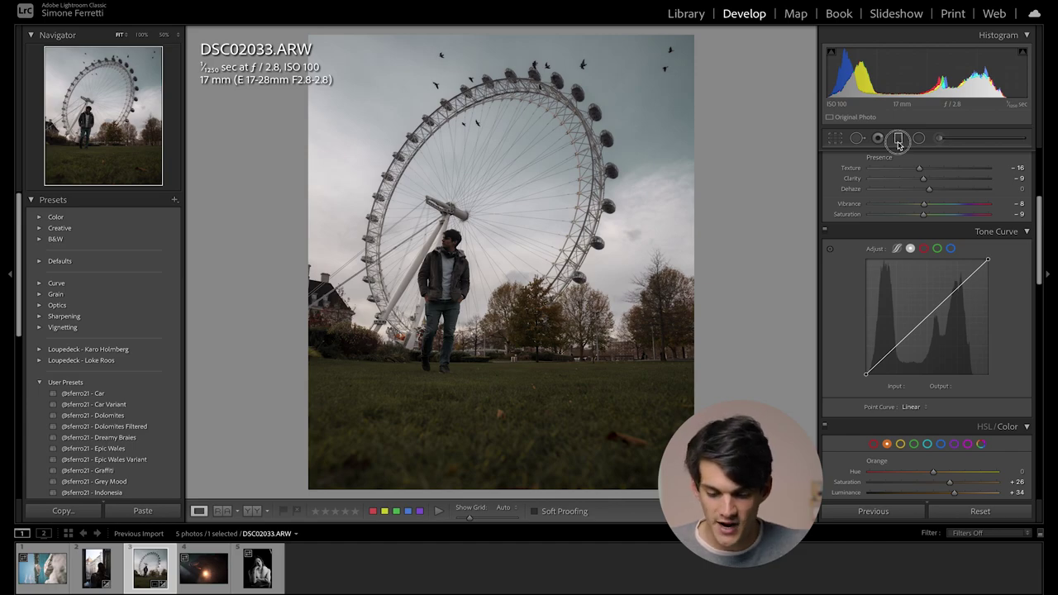
# Darken the foreground grass with a graduated filter rising from the bottom at -1.63 exposure.
pyautogui.press('m')
pyautogui.moveTo(550, 424); pyautogui.dragTo(531, 322)
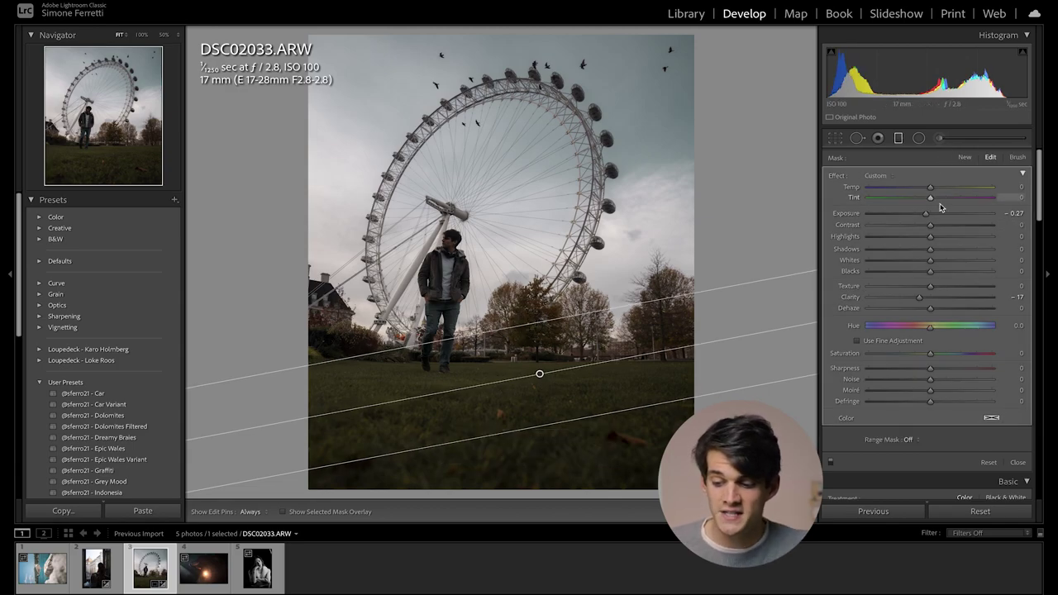
pyautogui.moveTo(919, 220); pyautogui.dragTo(899, 220)
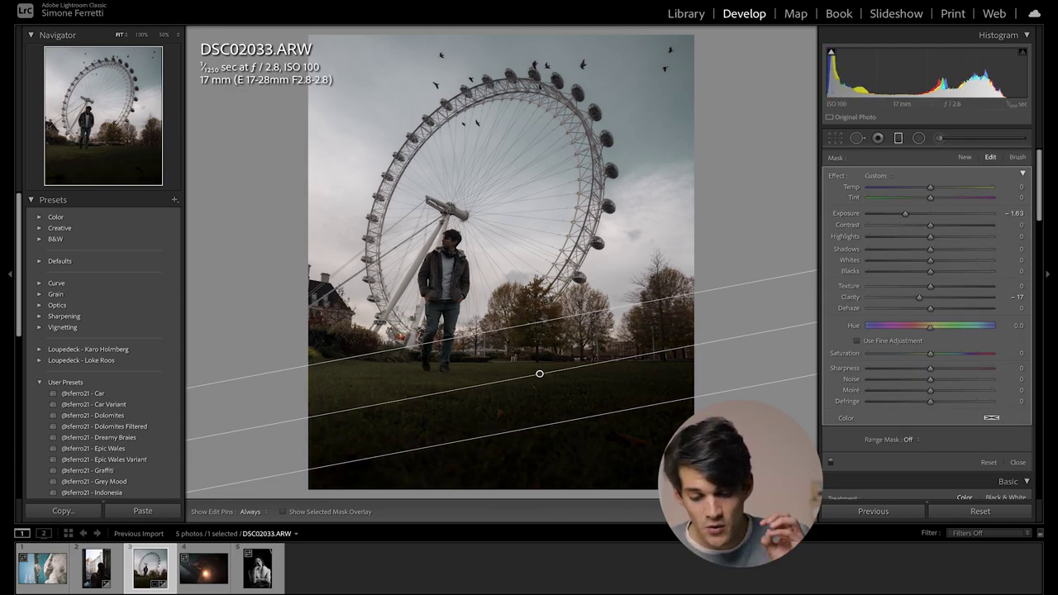
pyautogui.click(916, 139)
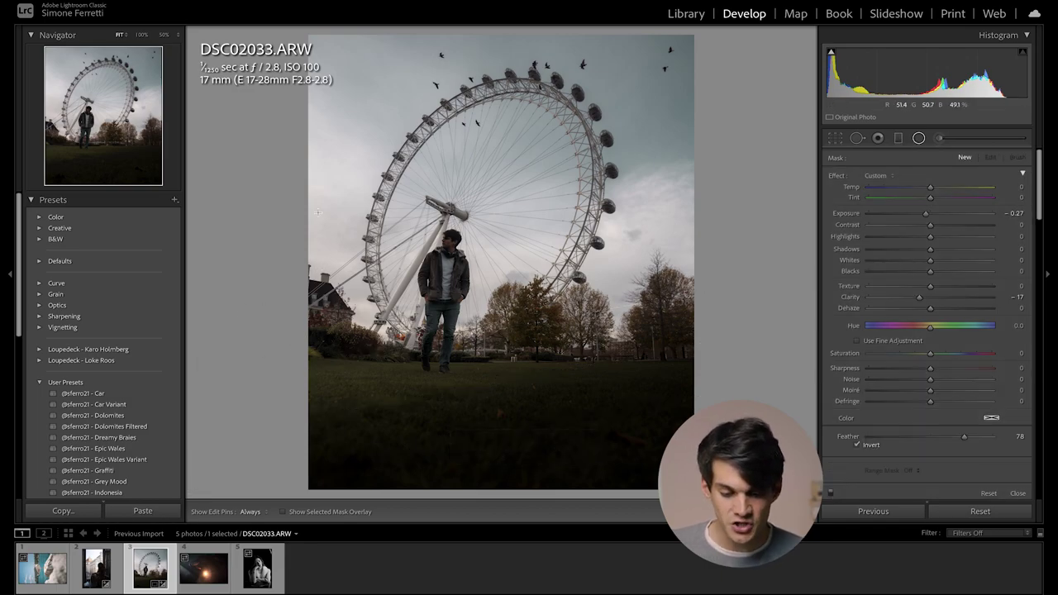
# Draw a fully feathered radial glow on the left with Temp 55 and Exposure 0.62, placed toward the upper left.
pyautogui.moveTo(328, 245); pyautogui.dragTo(417, 355)
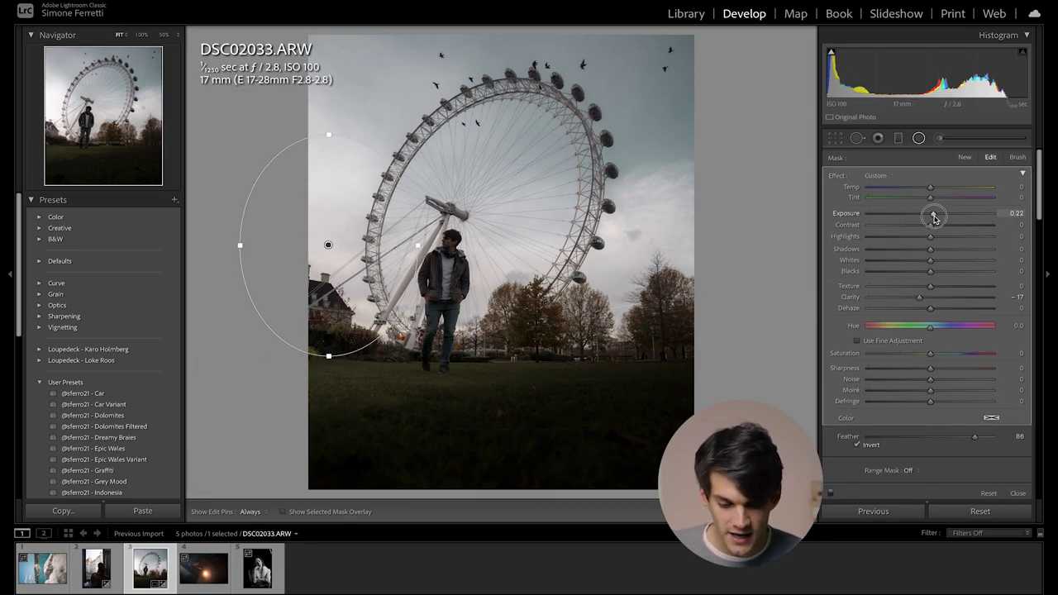
pyautogui.moveTo(931, 213)
pyautogui.mouseDown()
pyautogui.moveTo(955, 215)
pyautogui.moveTo(932, 186)
pyautogui.moveTo(976, 192)
pyautogui.moveTo(964, 187)
pyautogui.mouseUp()
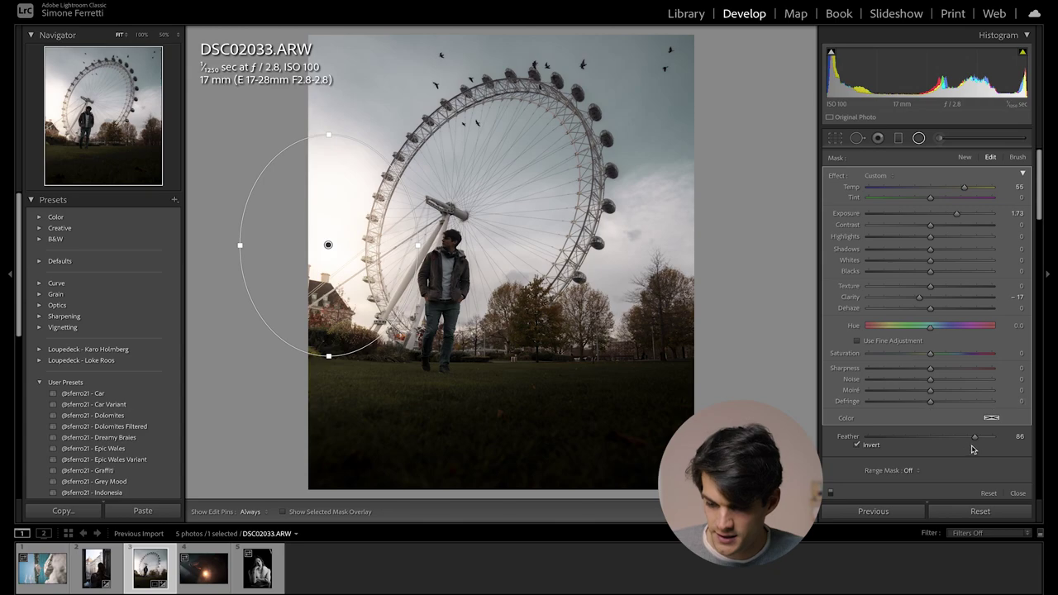
pyautogui.moveTo(974, 437); pyautogui.dragTo(1001, 435)
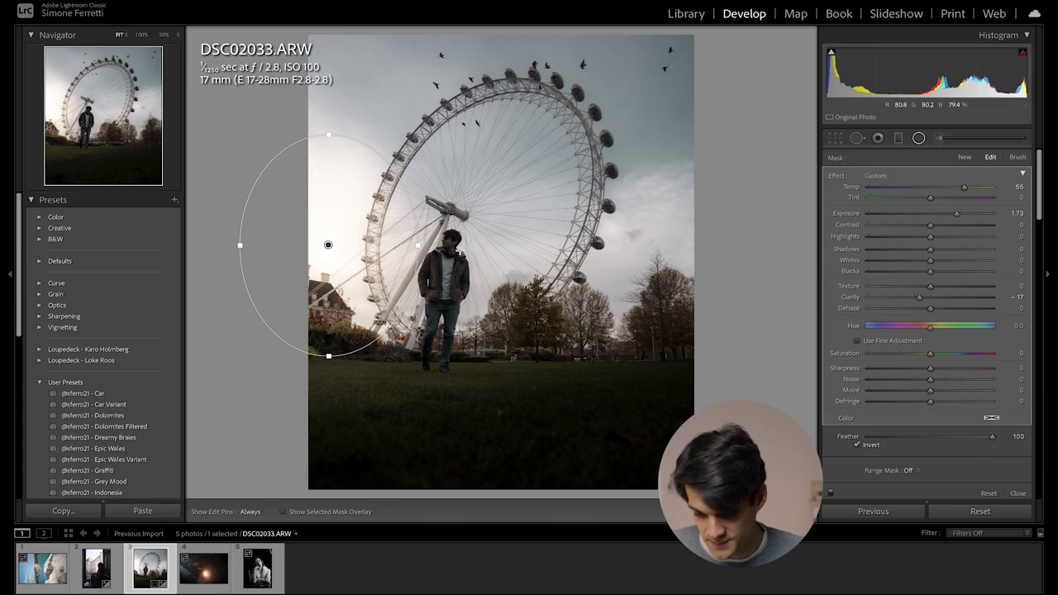
pyautogui.moveTo(417, 245); pyautogui.dragTo(407, 218)
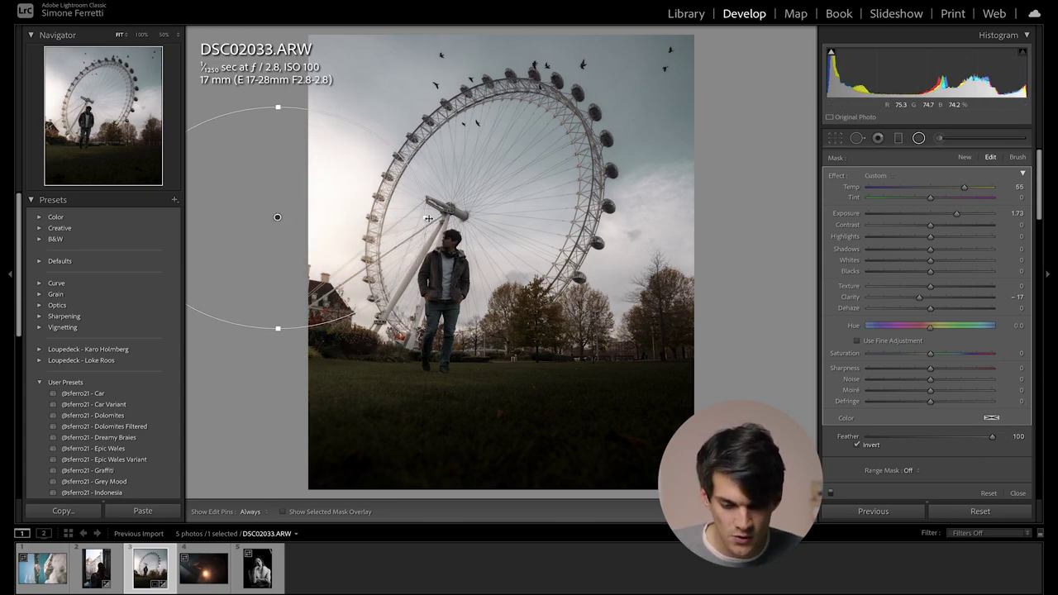
pyautogui.moveTo(278, 328); pyautogui.dragTo(276, 365)
pyautogui.moveTo(320, 265); pyautogui.dragTo(295, 295)
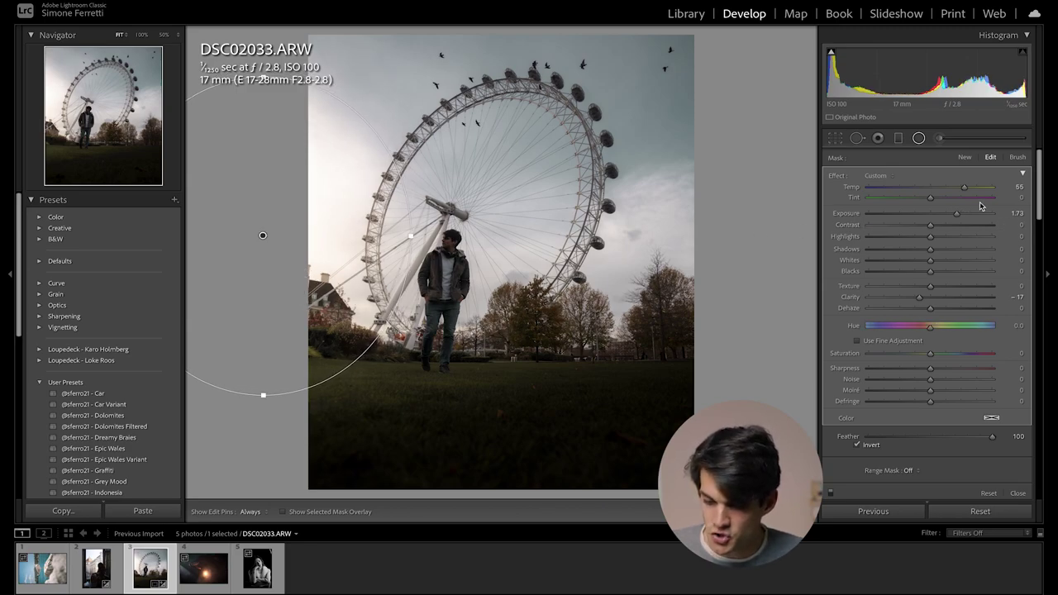
pyautogui.moveTo(956, 213); pyautogui.dragTo(939, 217)
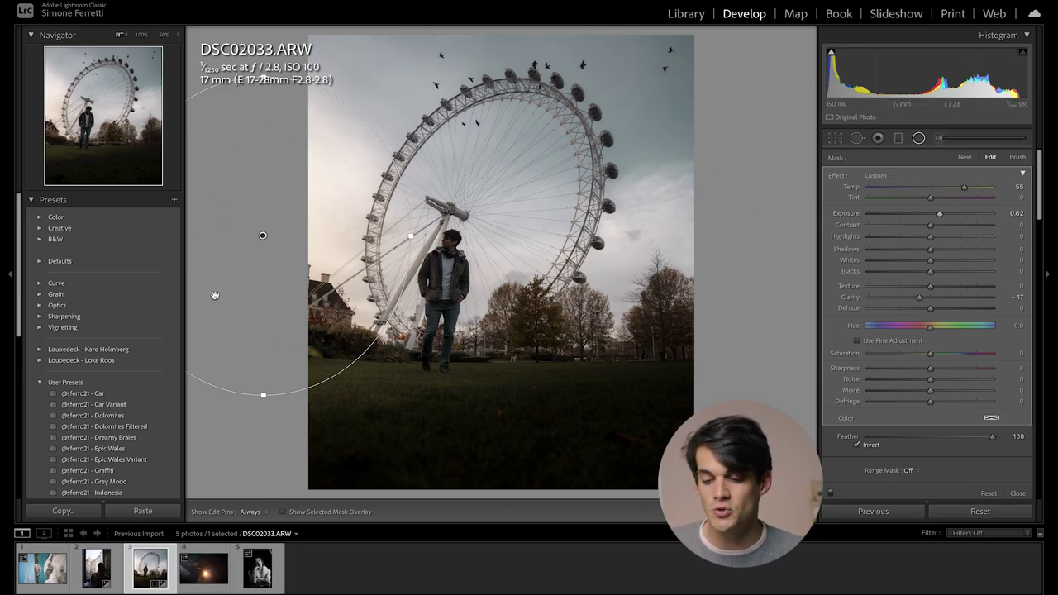
# Draw a resized radial filter on the right, cool it to Temp -17, and close masking.
pyautogui.moveTo(738, 233)
pyautogui.mouseDown()
pyautogui.moveTo(633, 342)
pyautogui.moveTo(515, 385)
pyautogui.moveTo(684, 306)
pyautogui.mouseUp()
pyautogui.moveTo(737, 233); pyautogui.dragTo(721, 214)
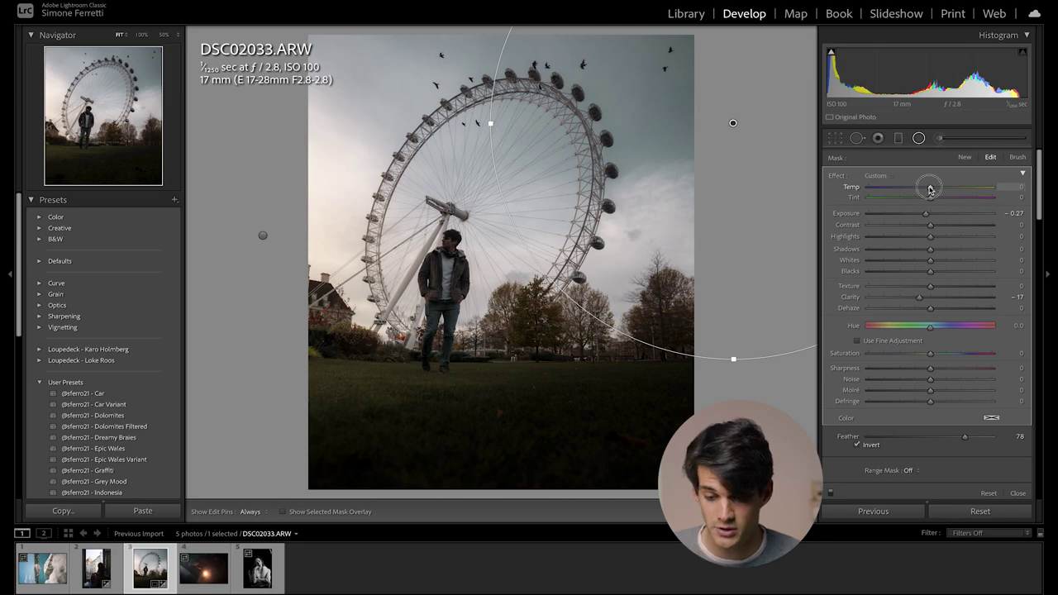
pyautogui.moveTo(930, 189); pyautogui.dragTo(918, 189)
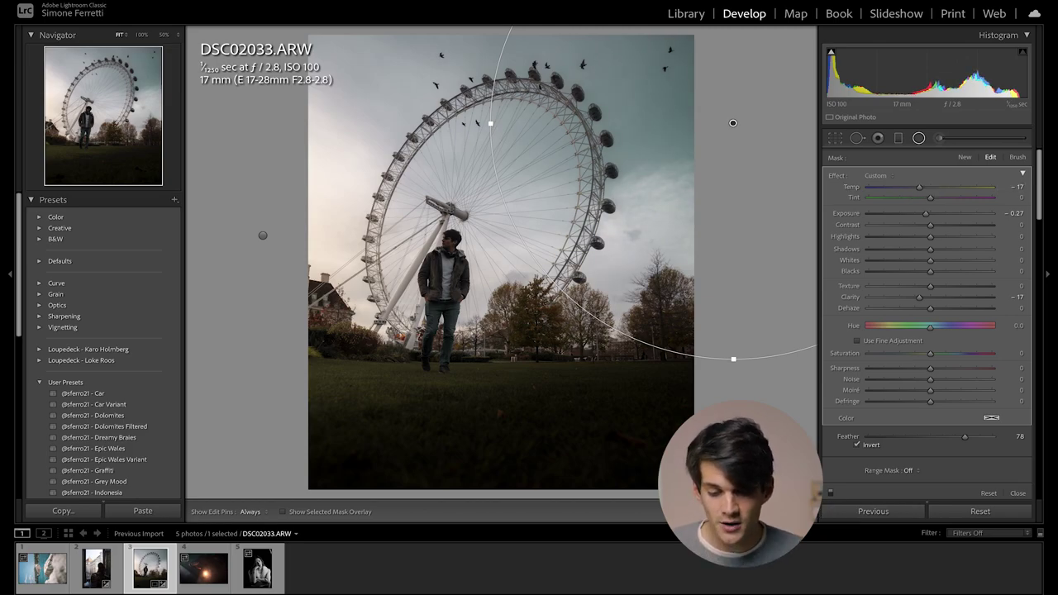
pyautogui.press('d')
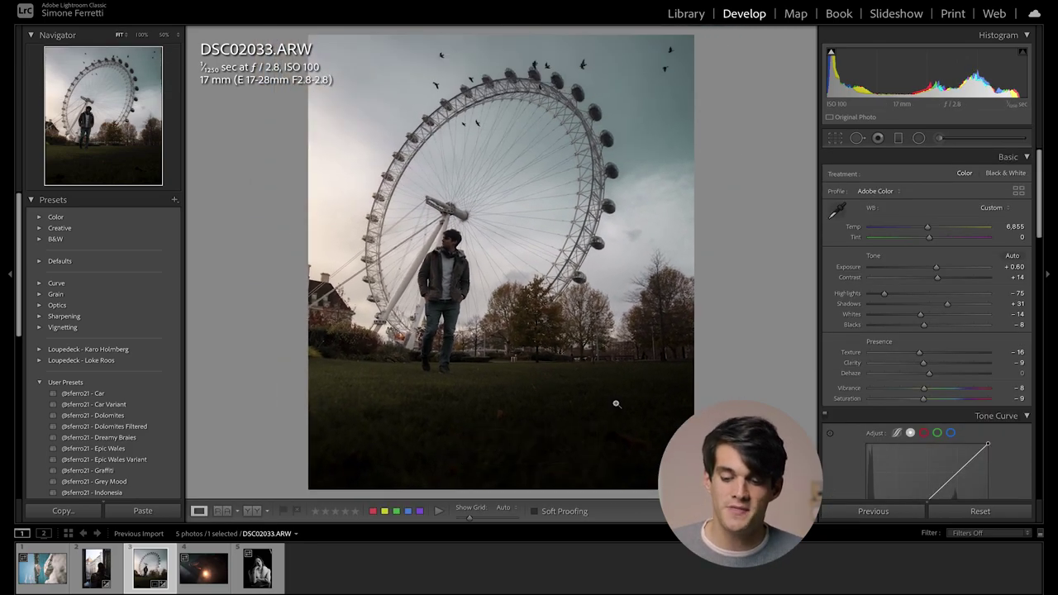